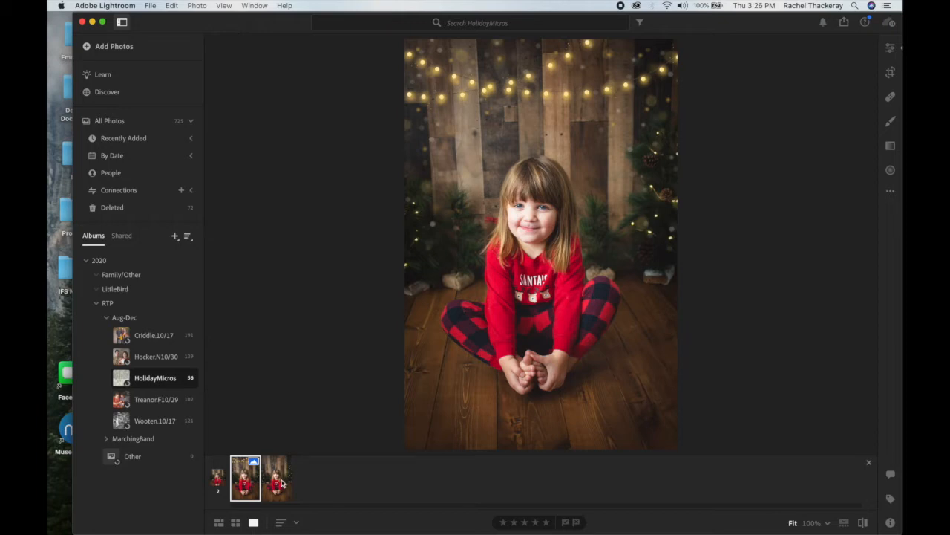
Send the photo version without string lights from Lightroom to Photoshop for editing.
left_click(279, 485)
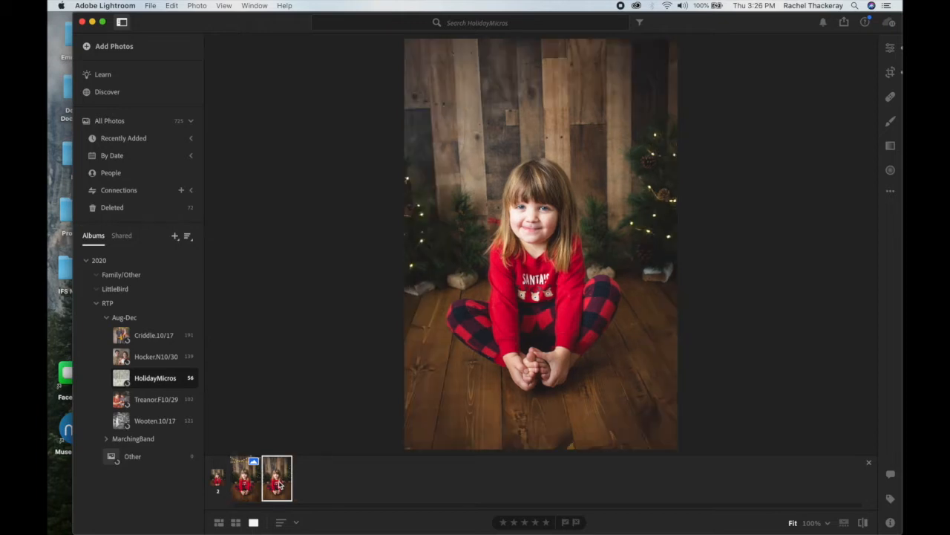
right_click(277, 487)
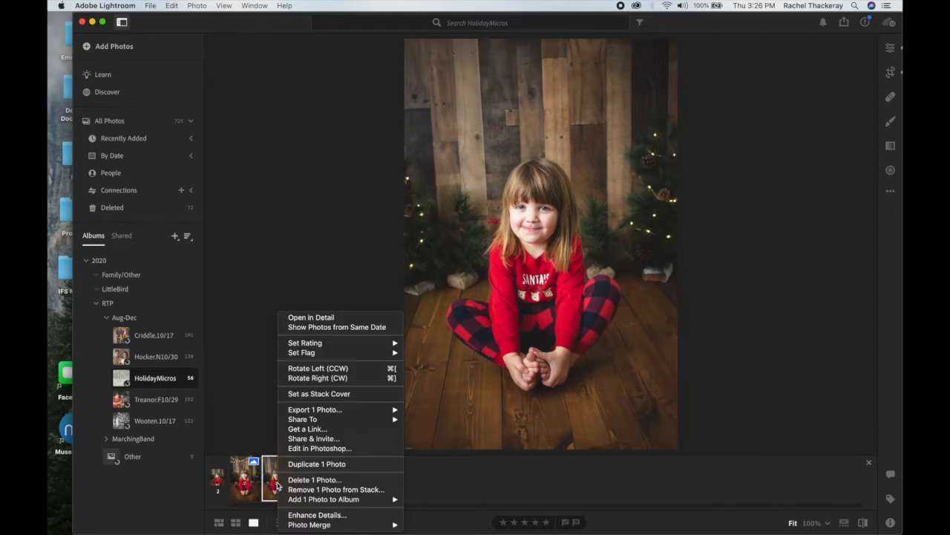
left_click(331, 448)
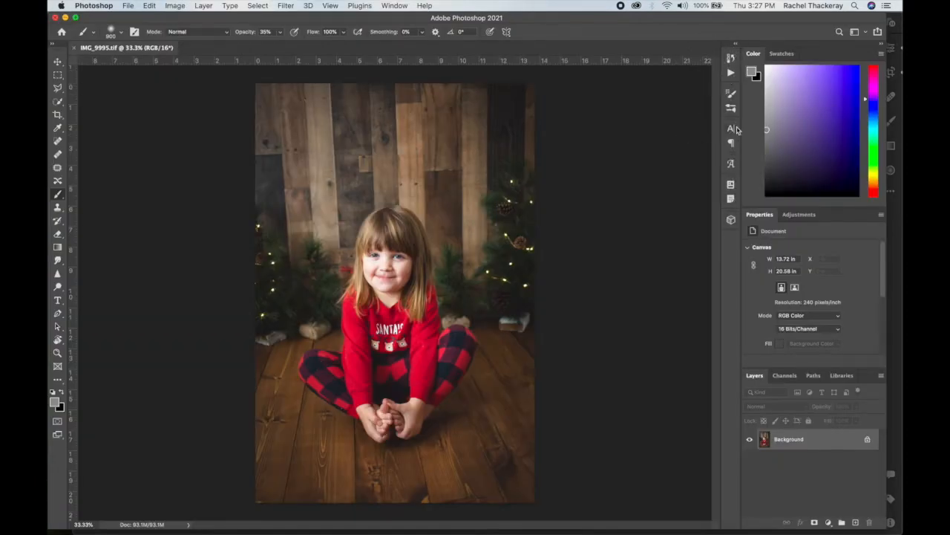
Look through the recorded actions in the Default Actions set and collapse the set again.
left_click(730, 60)
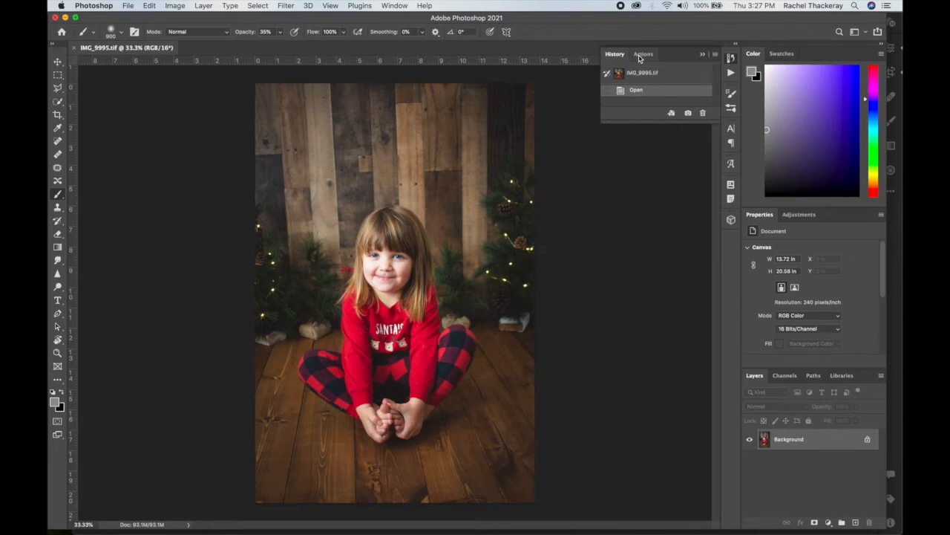
left_click(642, 55)
left_click(626, 78)
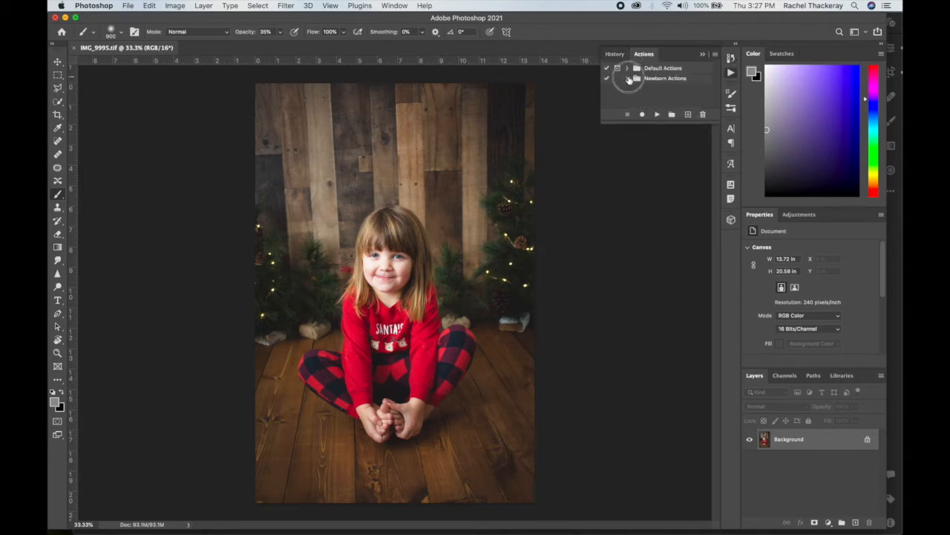
left_click(627, 69)
scroll(691, 86, "down", 1)
scroll(690, 88, "down", 2)
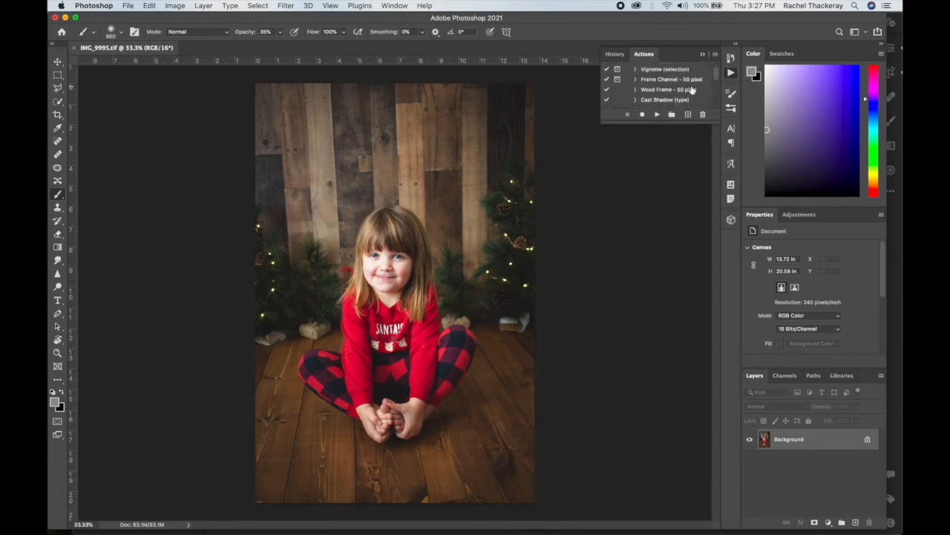
scroll(692, 95, "down", 7)
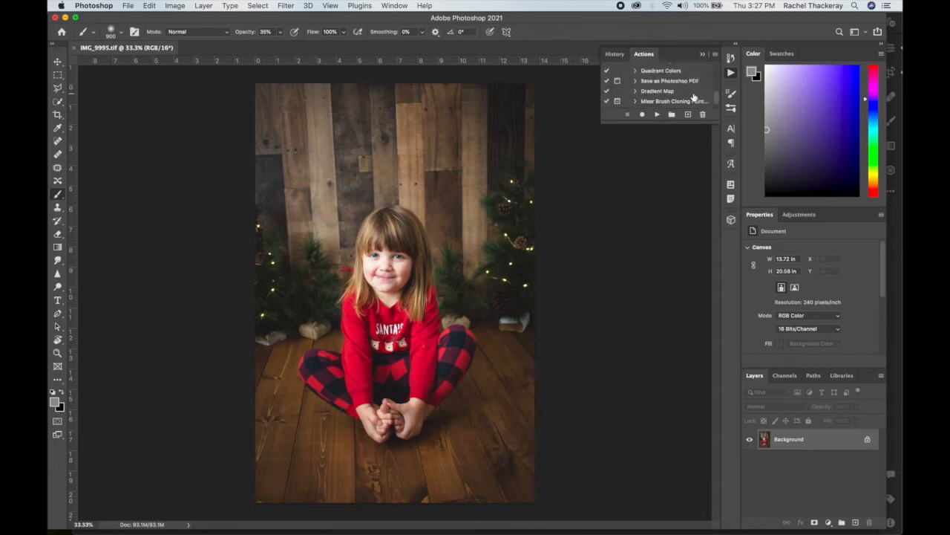
scroll(693, 93, "up", 10)
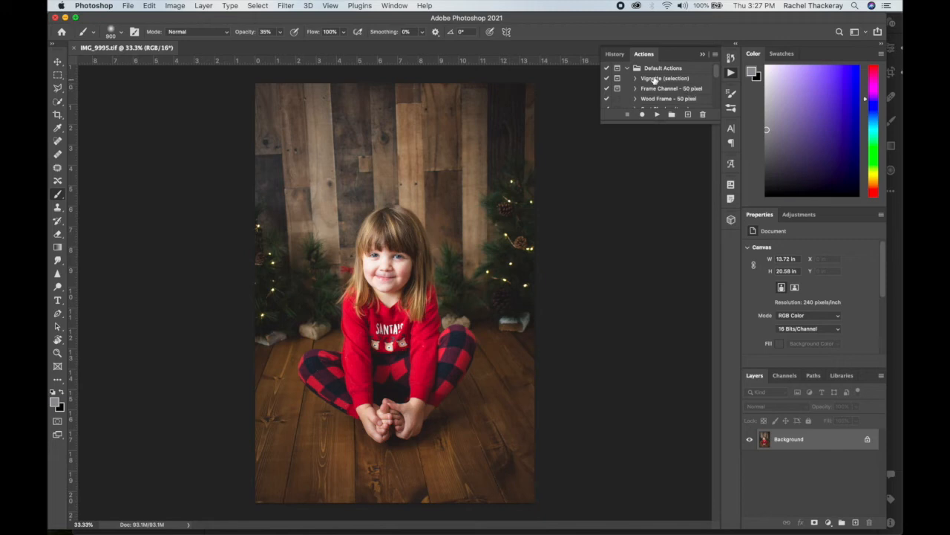
left_click(626, 69)
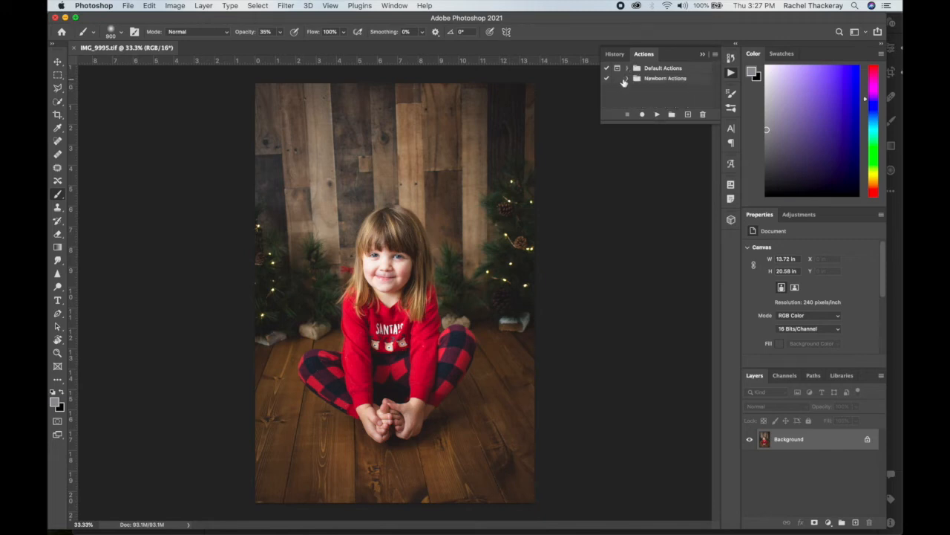
Expand the Newborn Actions set, review its actions, and select the Smooth Skin action.
left_click(626, 78)
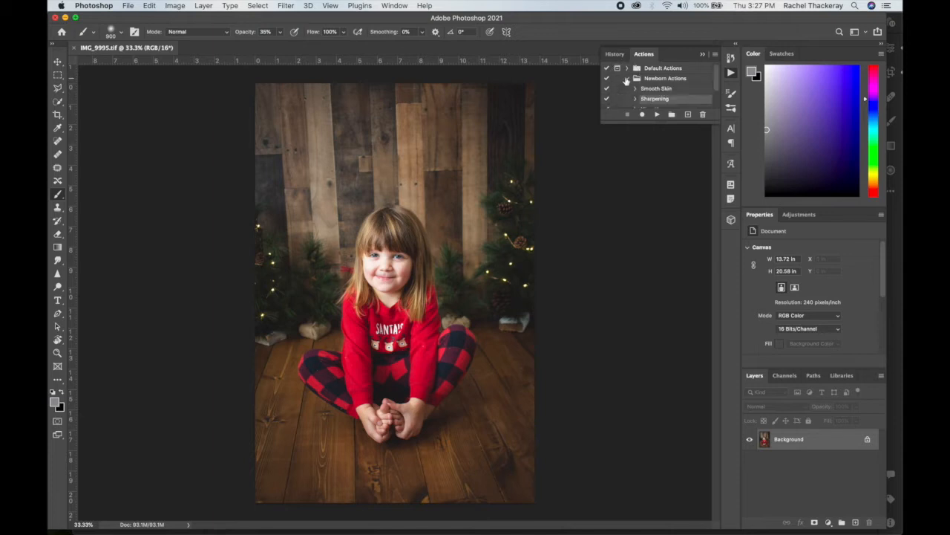
scroll(688, 95, "down", 3)
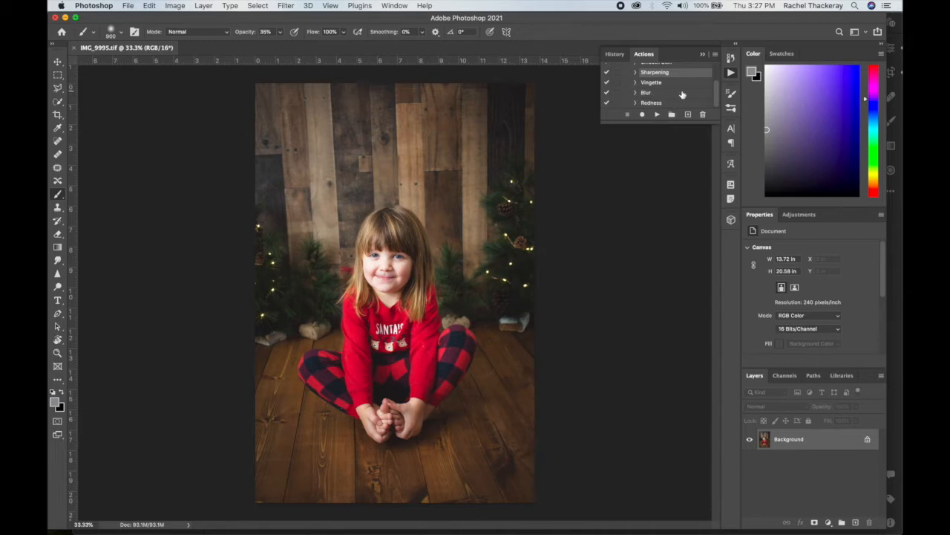
scroll(681, 94, "up", 2)
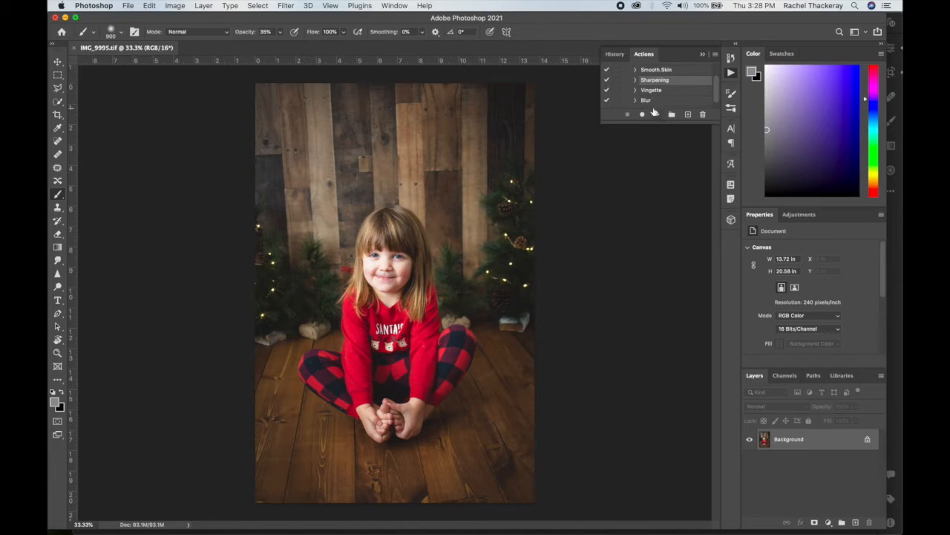
left_click(649, 70)
scroll(646, 80, "up", 2)
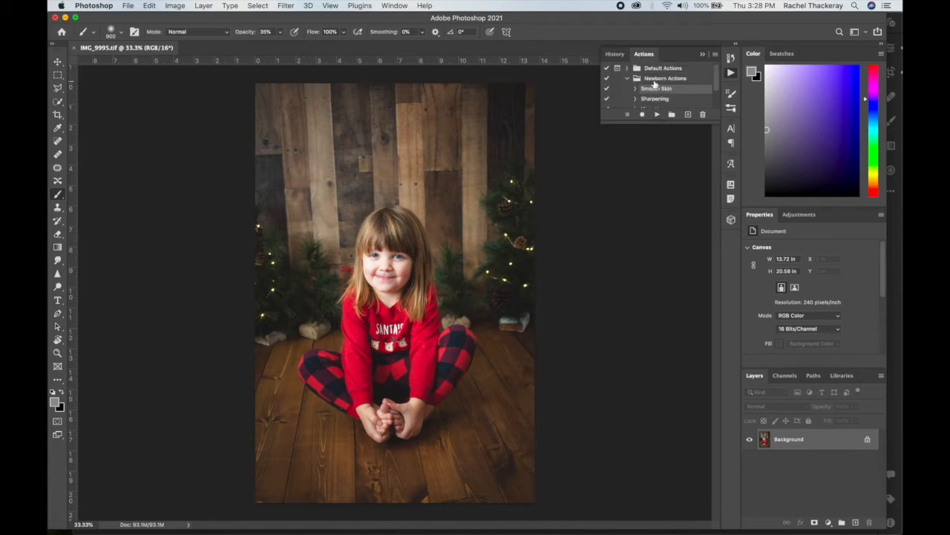
Expand the Smooth Skin action and examine its layer copy command and Gaussian Blur settings.
left_click(635, 89)
scroll(653, 90, "down", 3)
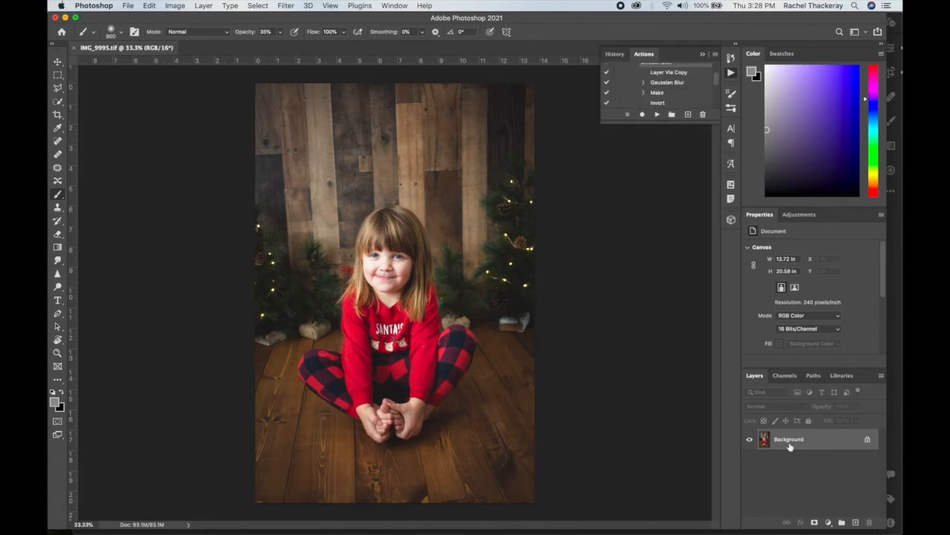
left_click(643, 82)
scroll(653, 91, "down", 1)
scroll(646, 90, "up", 2)
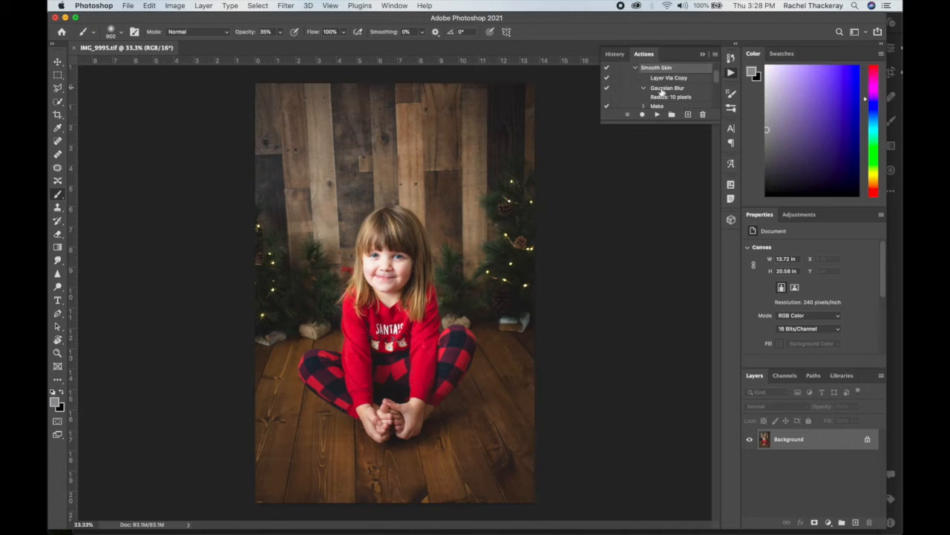
scroll(659, 82, "down", 2)
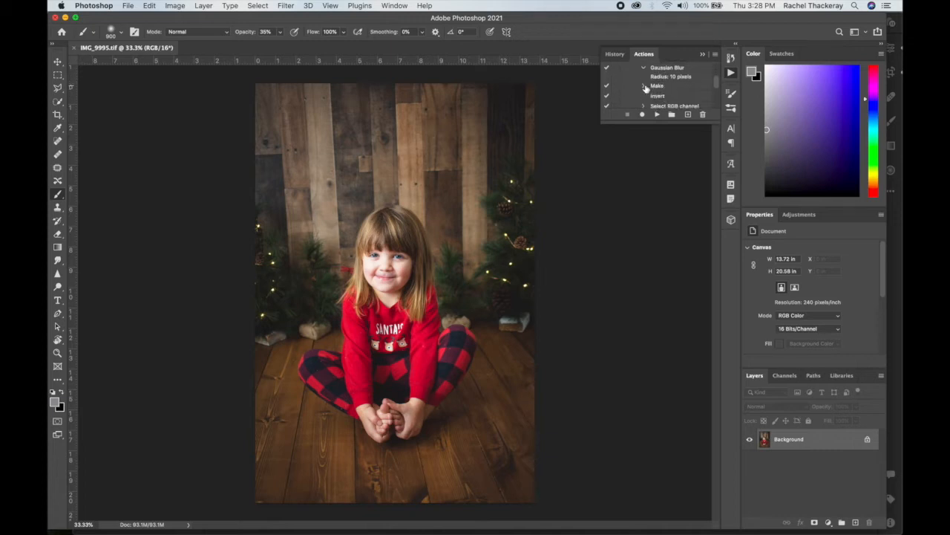
Examine the settings of the Make, Set current layer and Select mask channel commands in the Smooth Skin action.
left_click(643, 87)
scroll(668, 95, "down", 3)
scroll(655, 90, "down", 3)
left_click(643, 81)
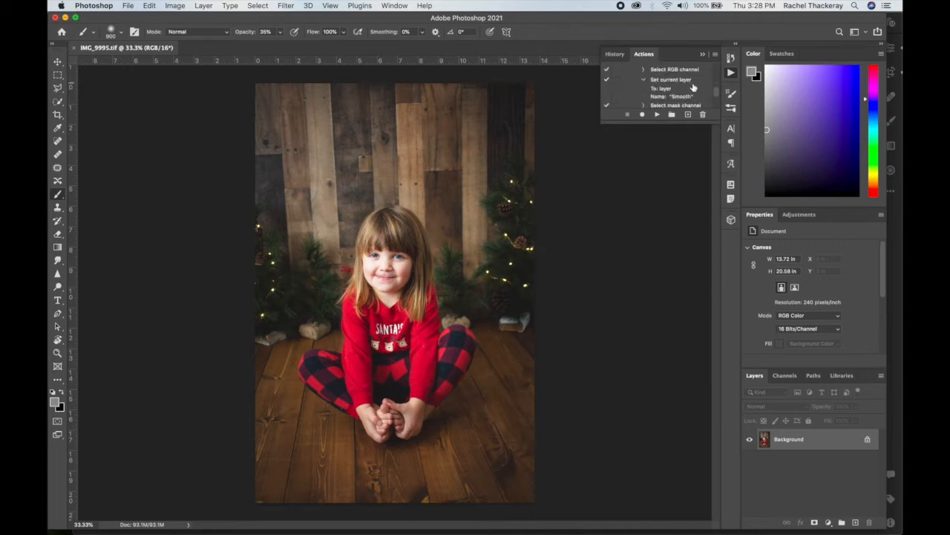
scroll(697, 94, "down", 1)
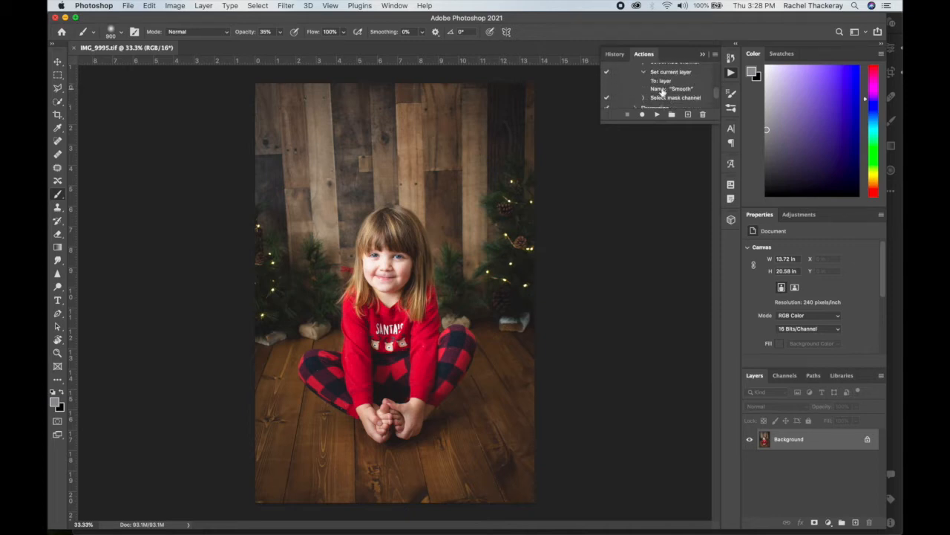
left_click(646, 99)
scroll(681, 92, "down", 4)
scroll(686, 88, "up", 1)
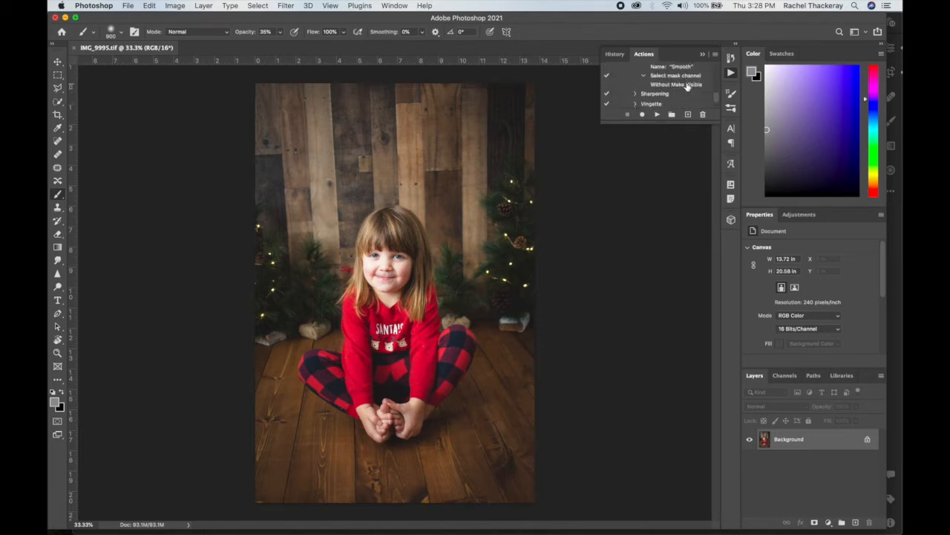
Collapse the expanded command details and the Smooth Skin action in the Newborn Actions set.
scroll(676, 84, "up", 3)
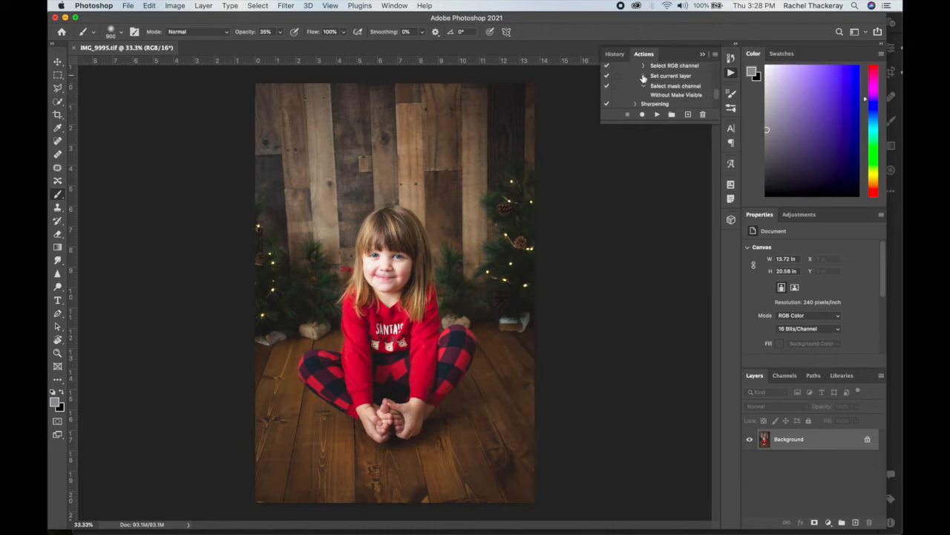
scroll(669, 91, "up", 4)
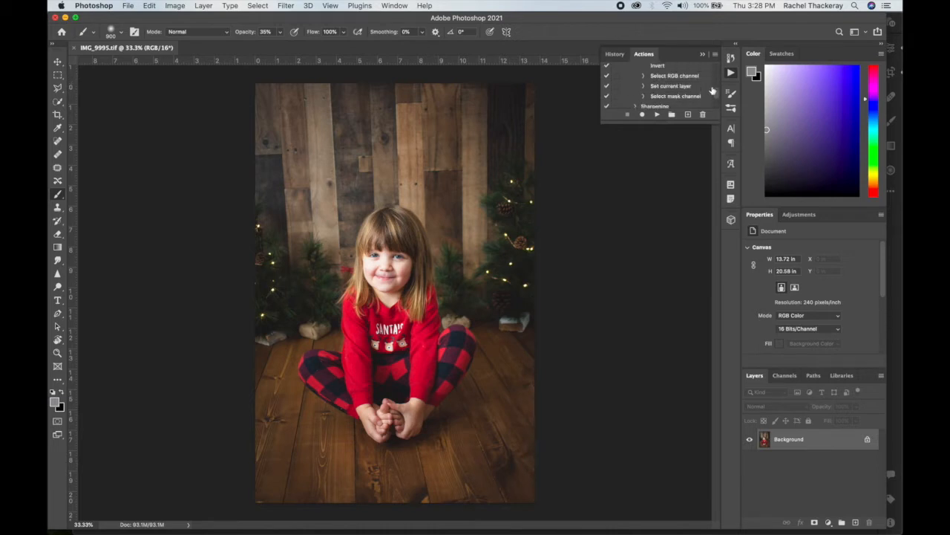
scroll(633, 77, "up", 5)
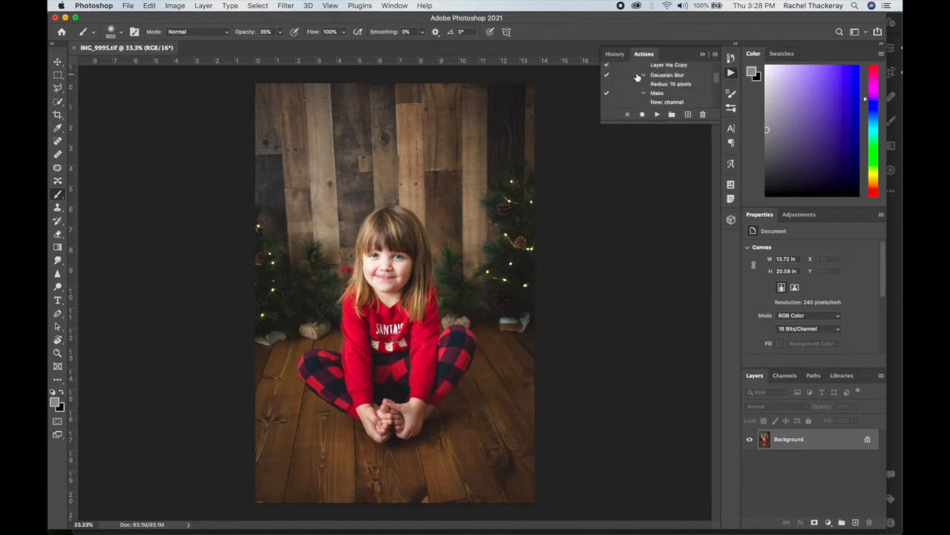
left_click(634, 71)
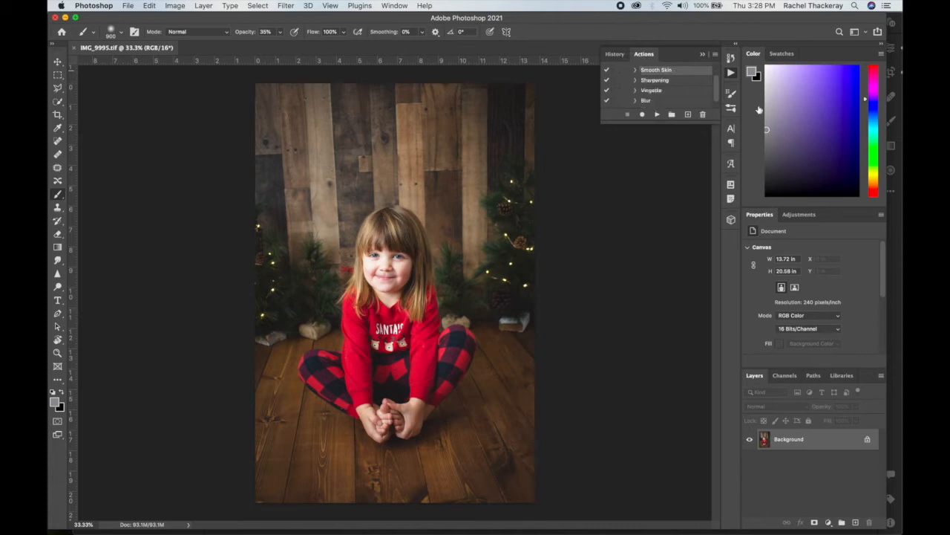
scroll(636, 112, "up", 2)
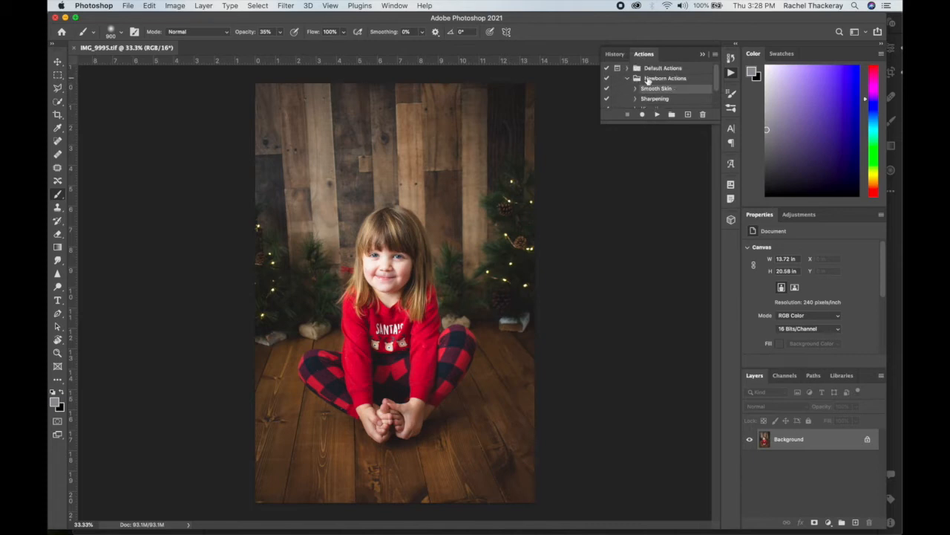
Record a new action named Smoothness in the Newborn Actions set, stop recording, and collapse its command list.
left_click(648, 80)
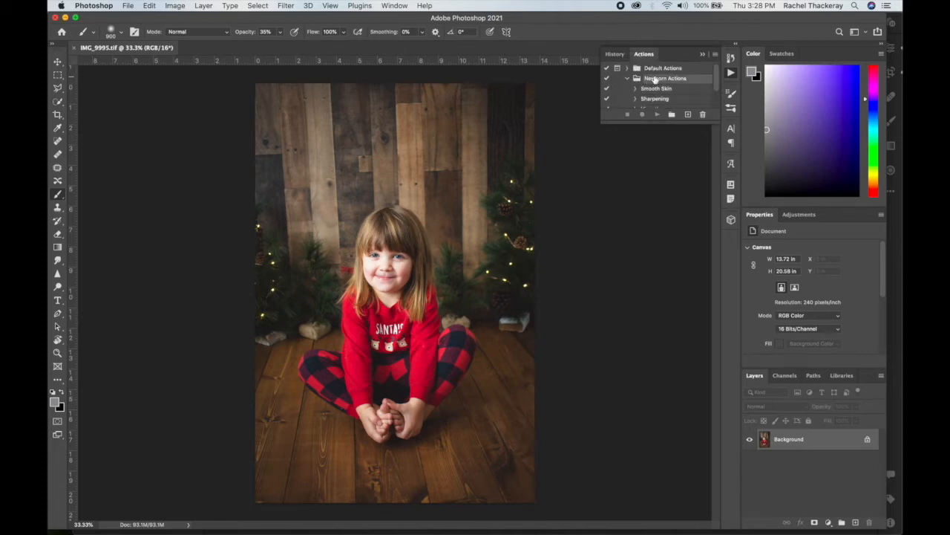
left_click(687, 115)
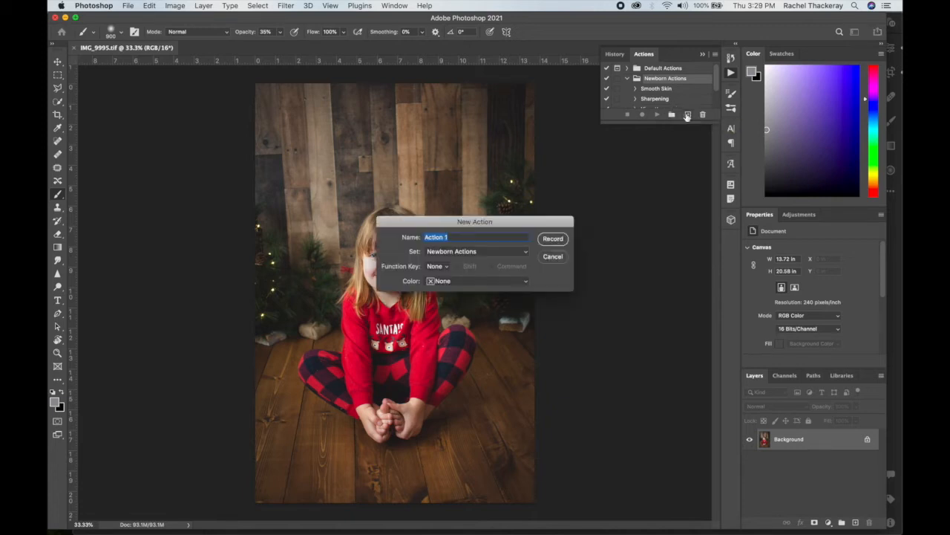
type("Smoothness")
left_click(553, 239)
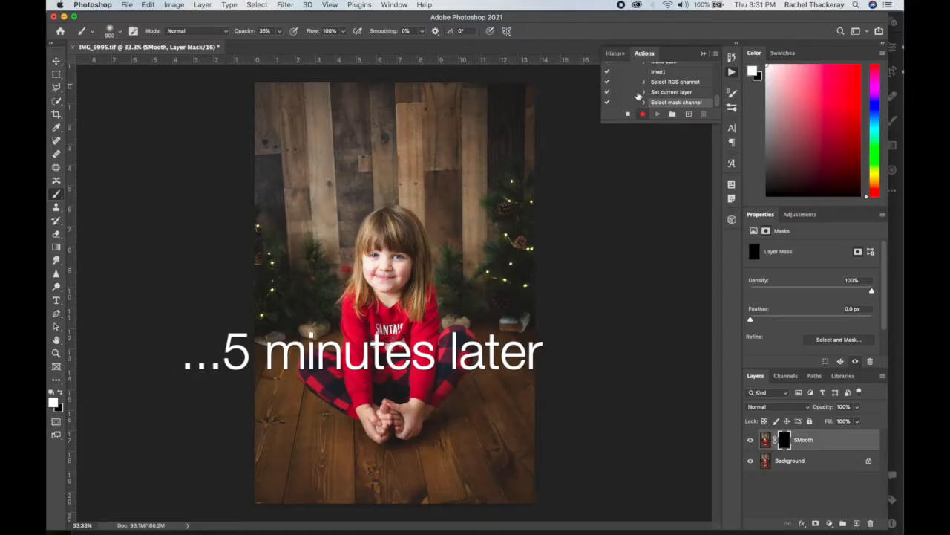
left_click(627, 113)
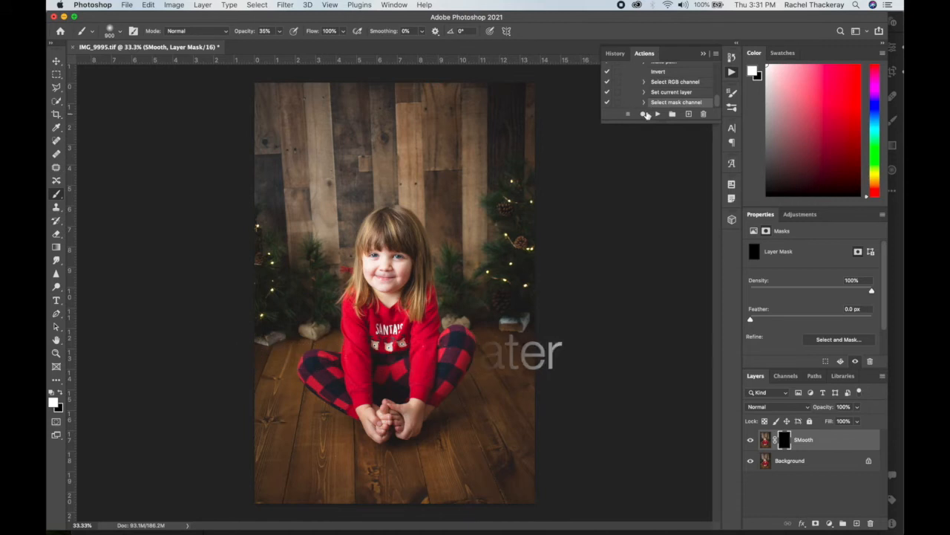
scroll(668, 93, "up", 6)
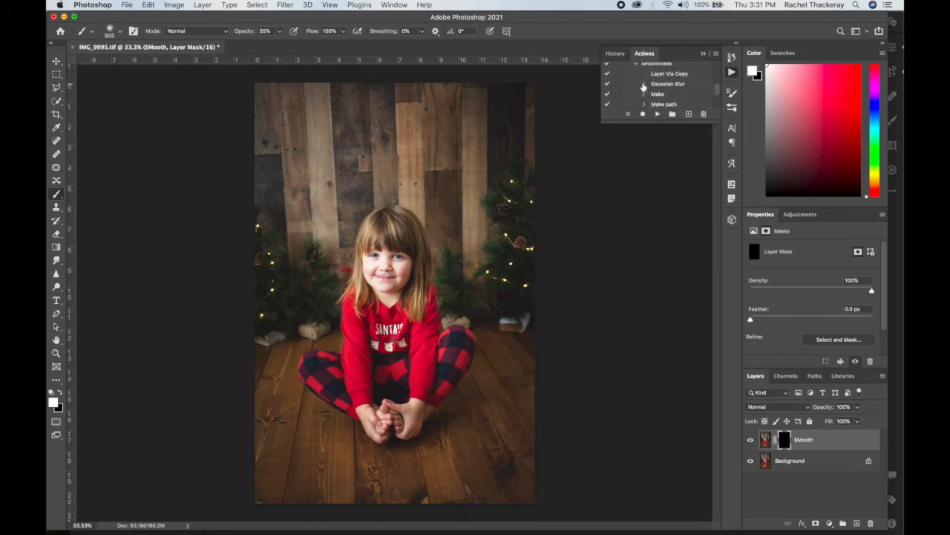
left_click(636, 74)
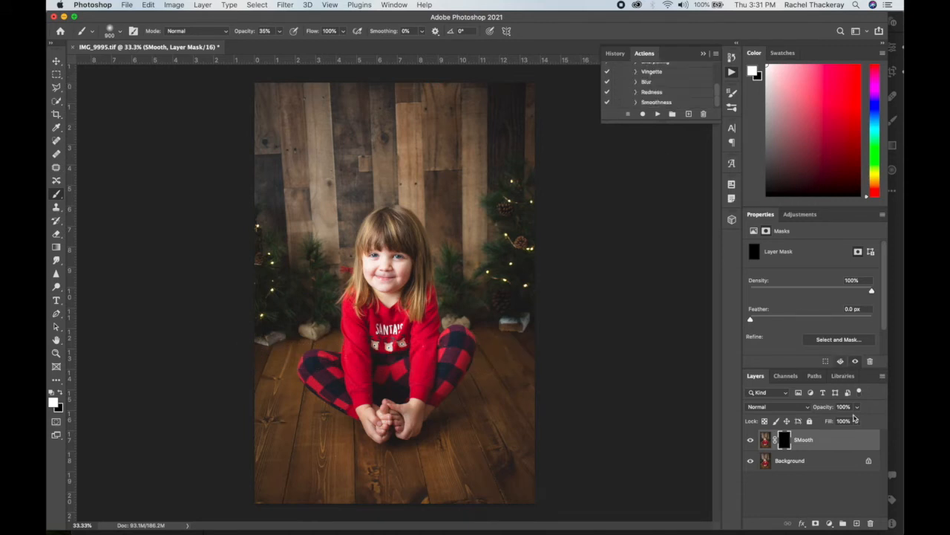
Delete the SMooth layer and run the Smoothness action on the background photo.
left_click(835, 444)
key("Delete")
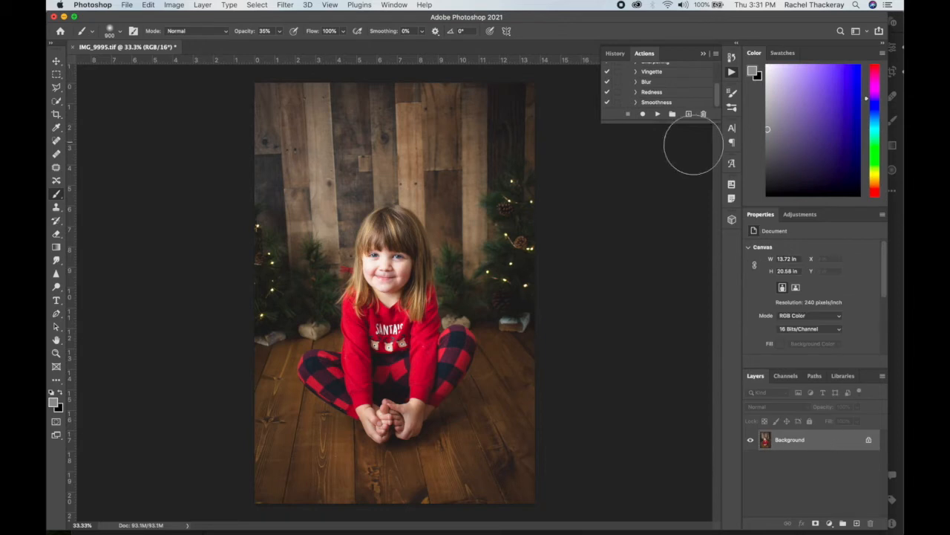
left_click(652, 102)
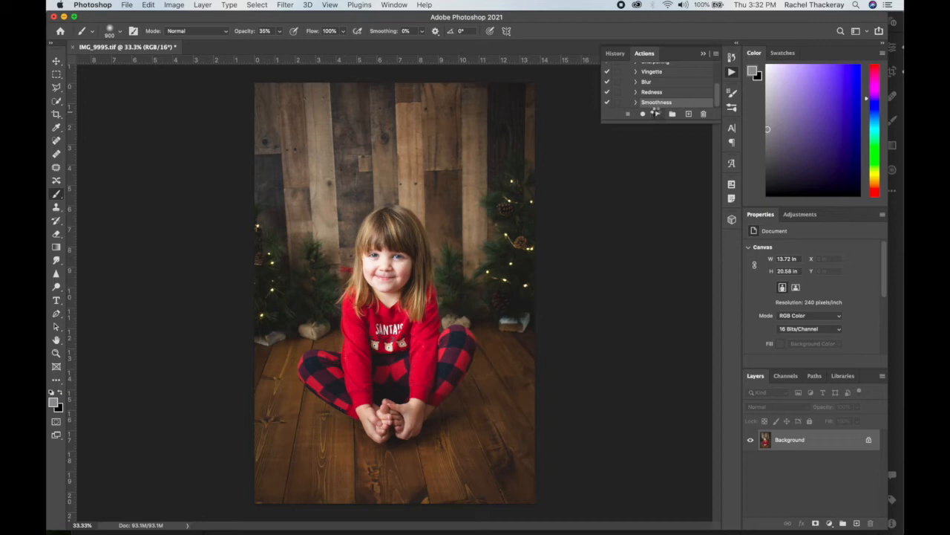
left_click(656, 115)
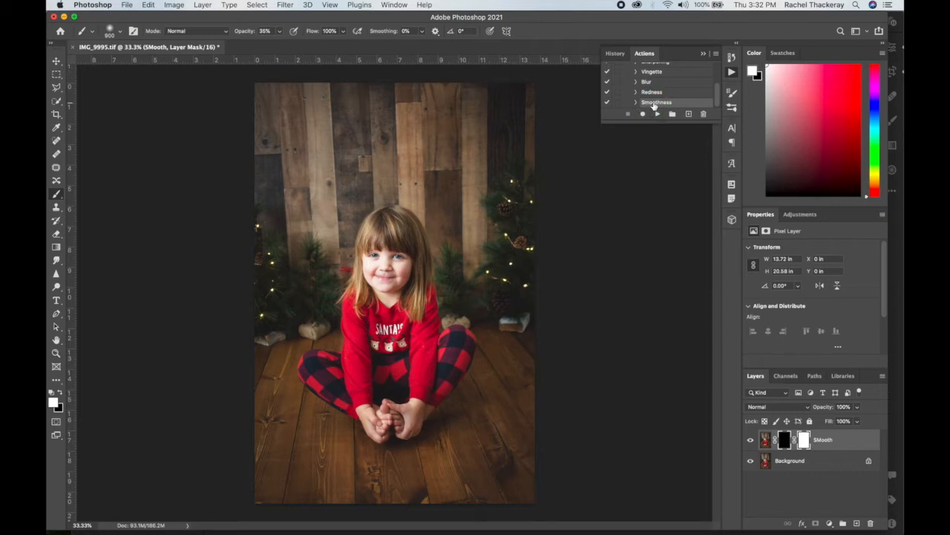
Delete the Smoothness action from the Newborn Actions set.
left_click(703, 113)
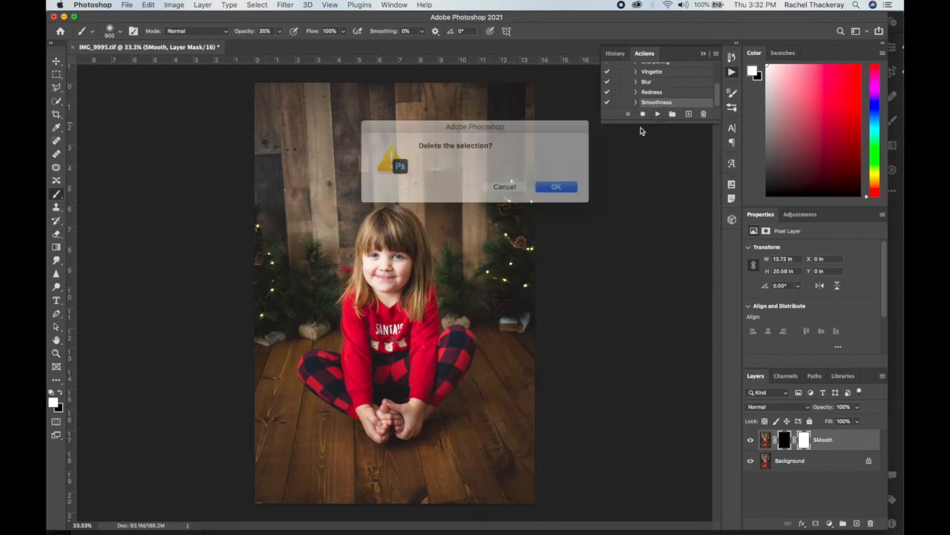
left_click(560, 186)
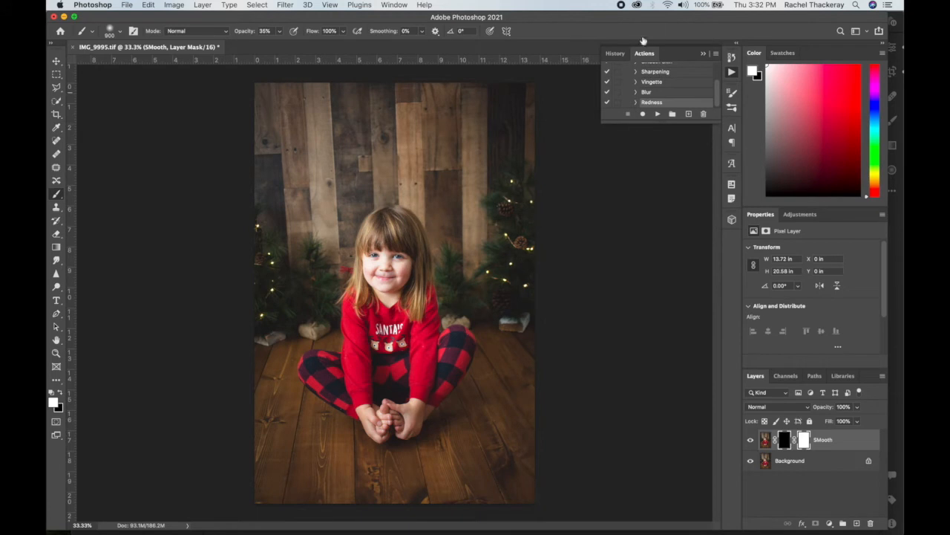
Delete the SMooth layer and start recording a new action named Smoothness in the Newborn Actions set.
right_click(845, 442)
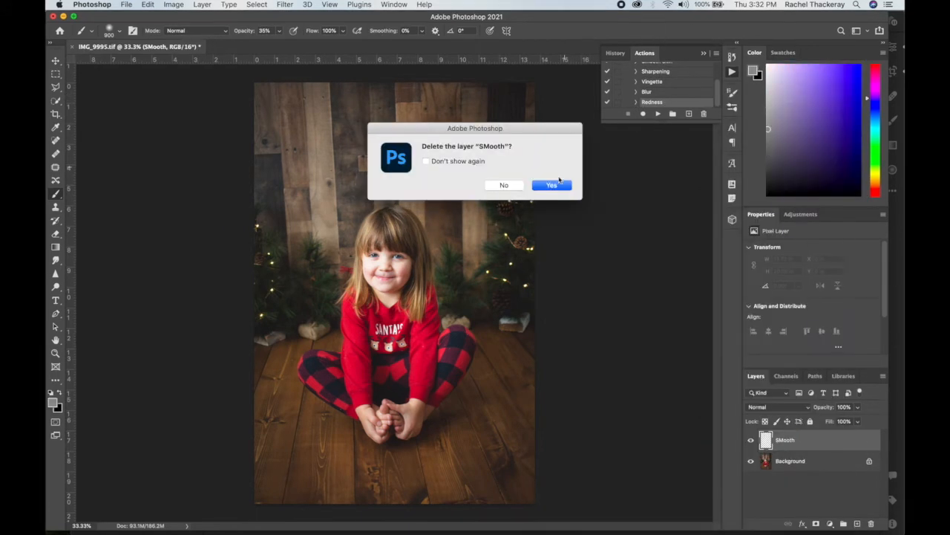
left_click(559, 183)
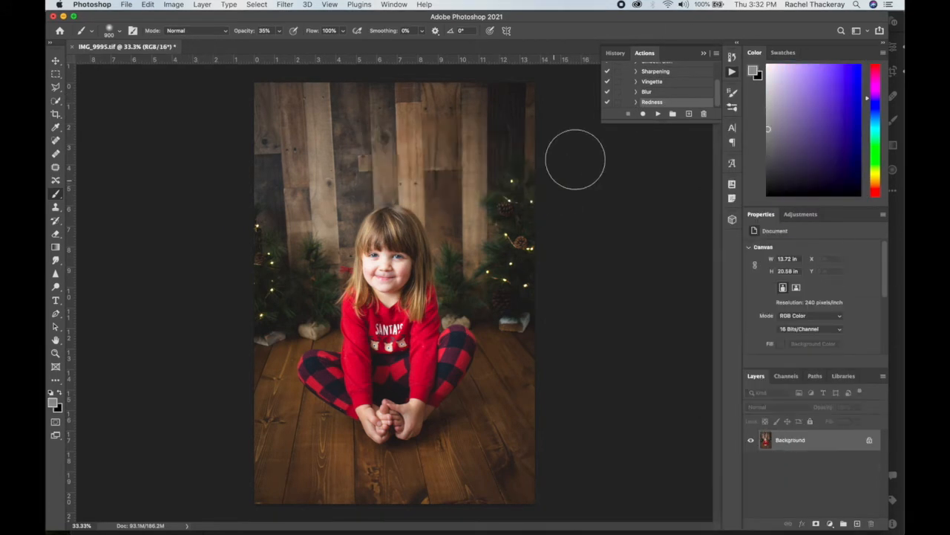
scroll(659, 93, "up", 3)
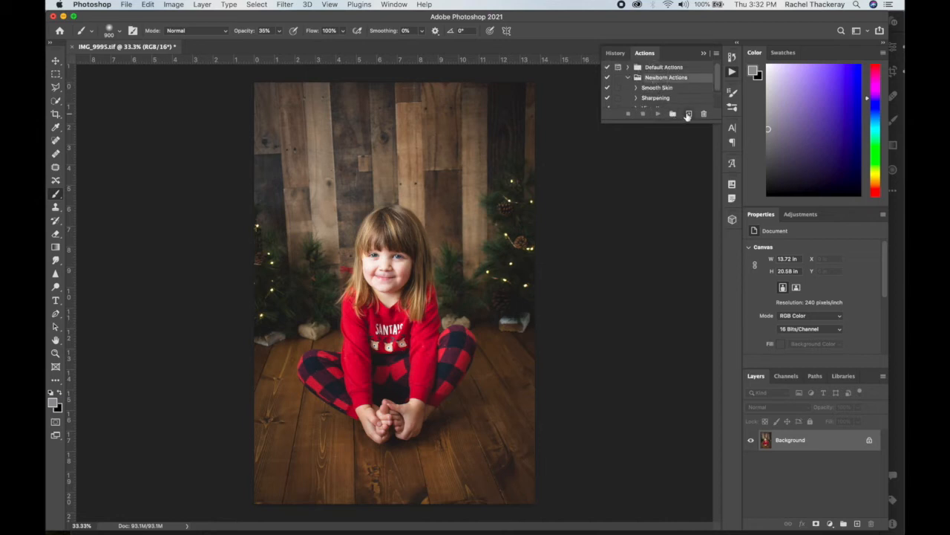
left_click(688, 115)
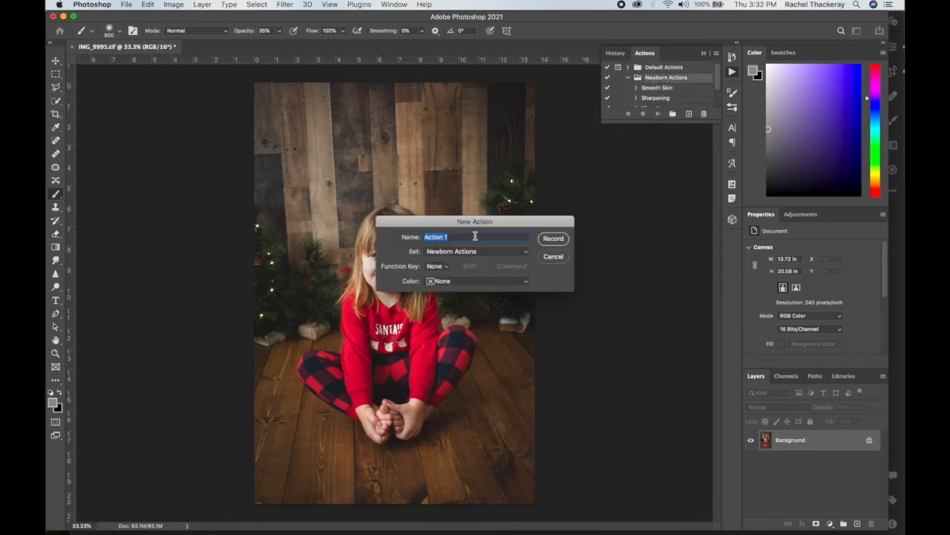
type("Smoothness")
left_click(555, 239)
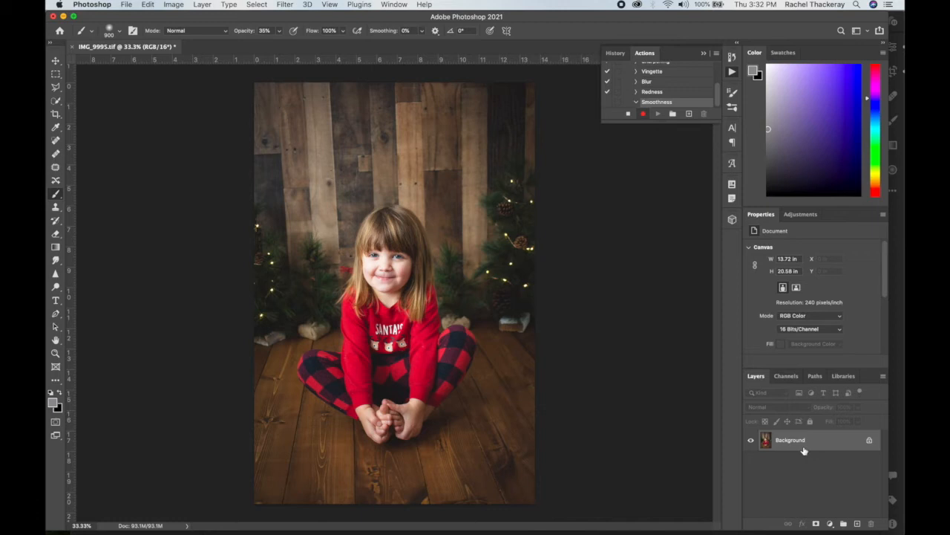
Duplicate the Background layer and apply a Gaussian Blur with a 10-pixel radius to the copy.
key("super+j")
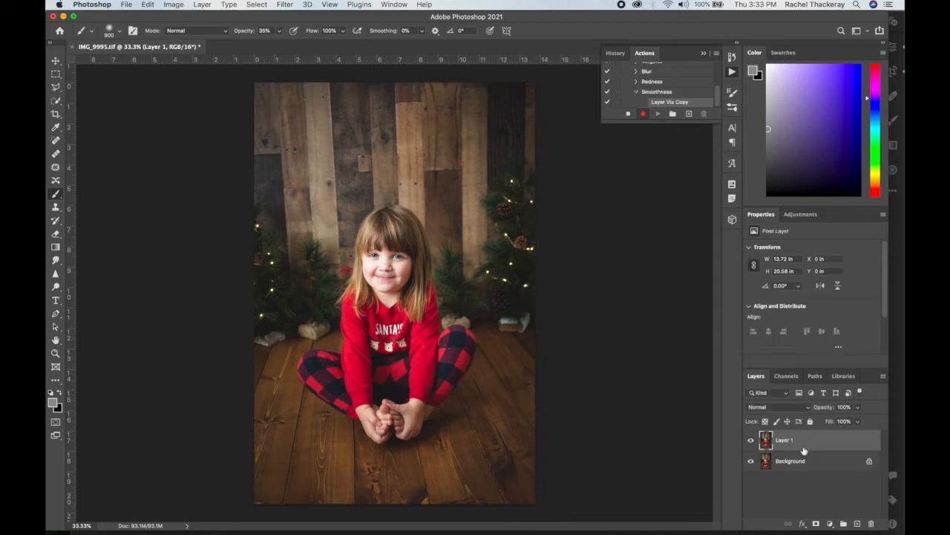
left_click(279, 6)
mouse_move(319, 143)
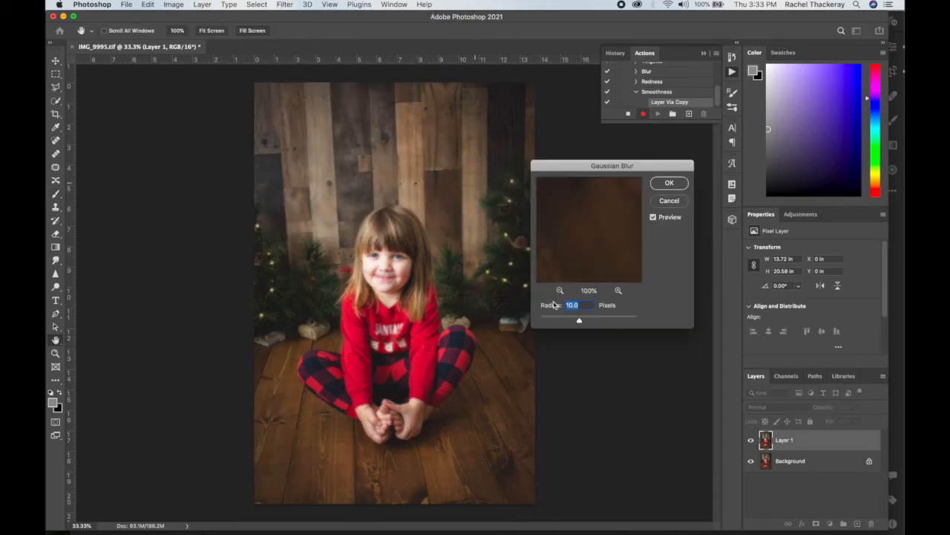
left_click(669, 184)
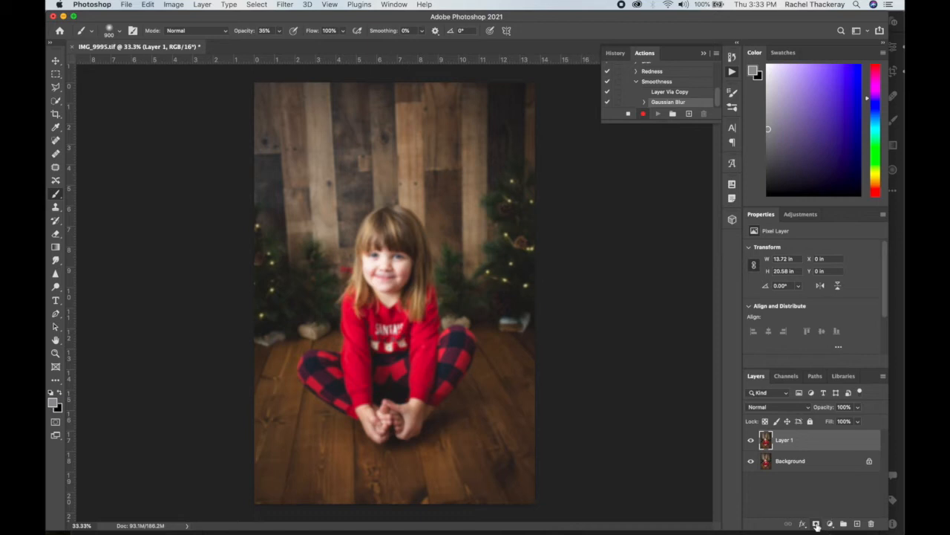
Add a layer mask to the blurred Layer 1 and invert it to black.
left_click(817, 525)
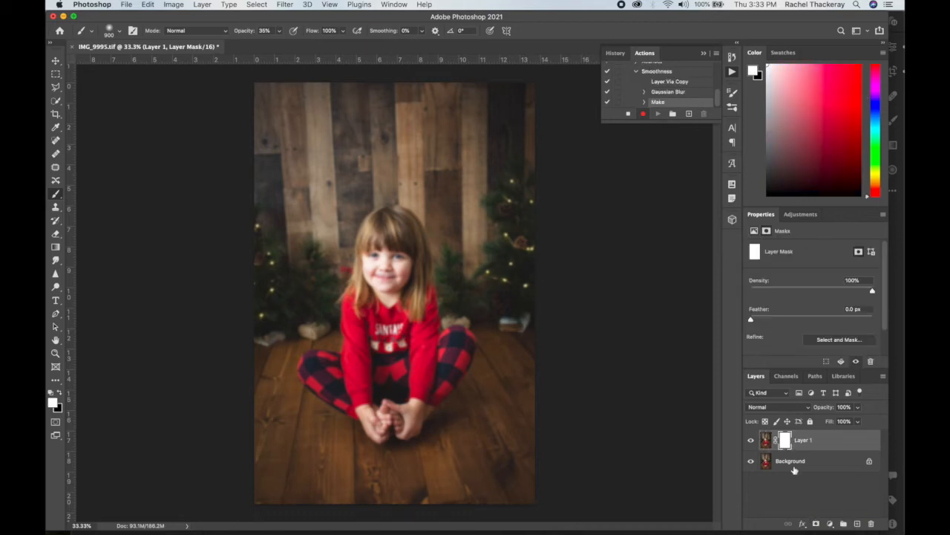
scroll(813, 334, "down", 1)
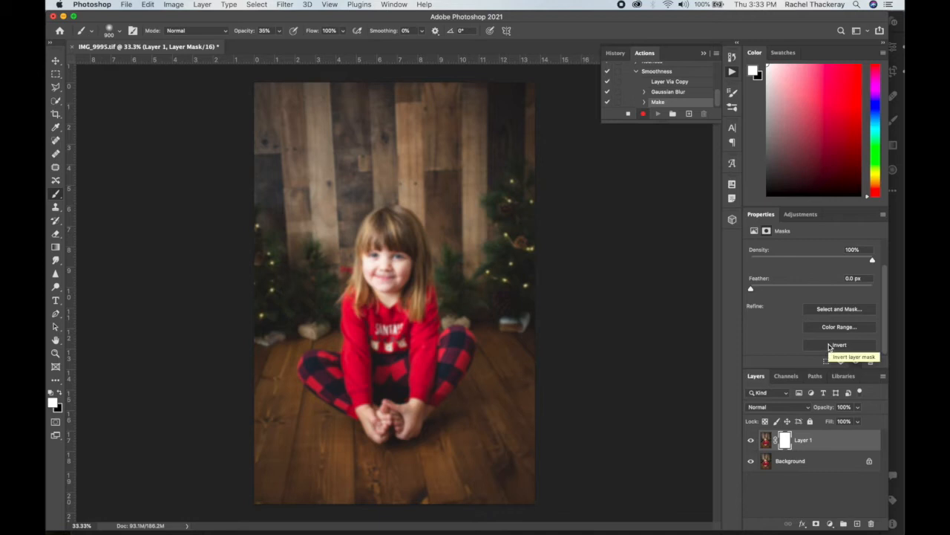
left_click(830, 346)
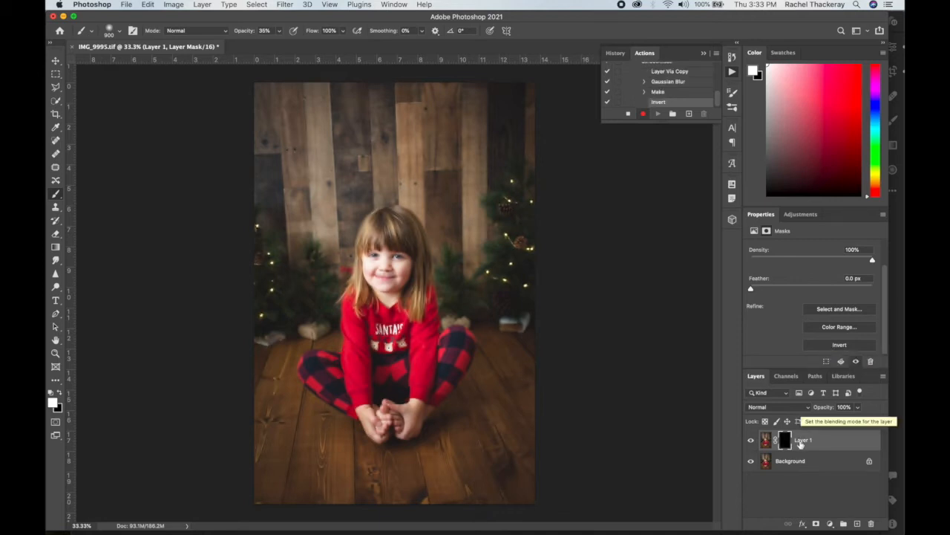
Rename the blurred, masked layer as SMooth.
left_click(804, 441)
double_click(803, 440)
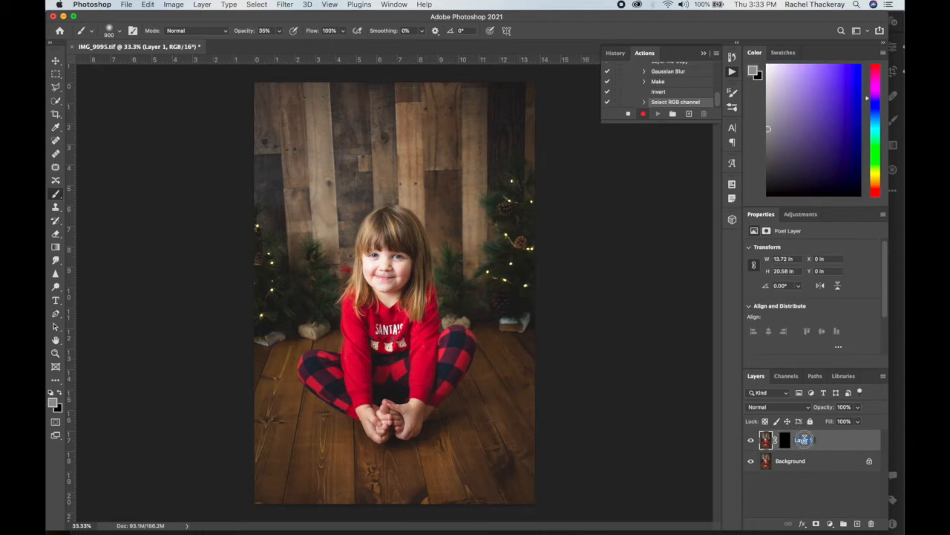
type("B")
left_click(849, 443)
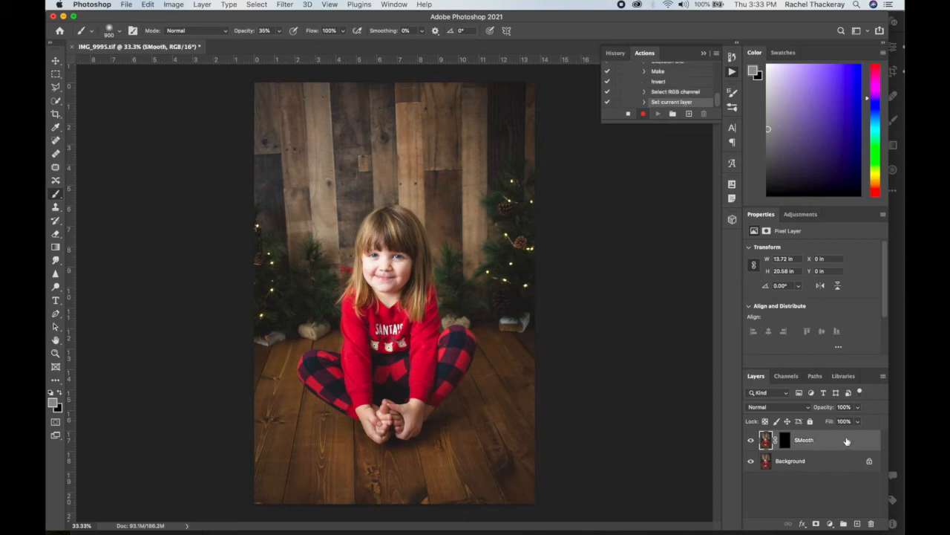
Select the SMooth layer's mask and stop recording the Smoothness action.
left_click(785, 441)
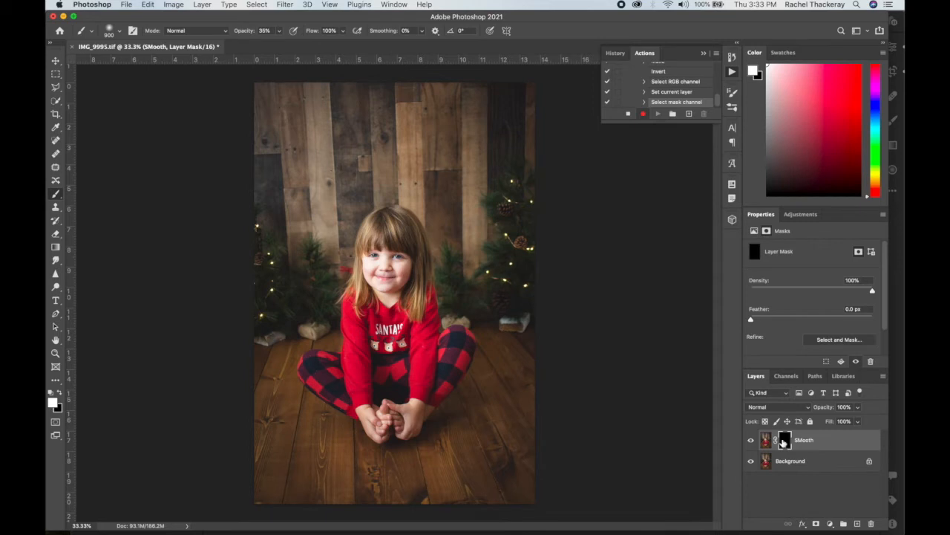
left_click(628, 114)
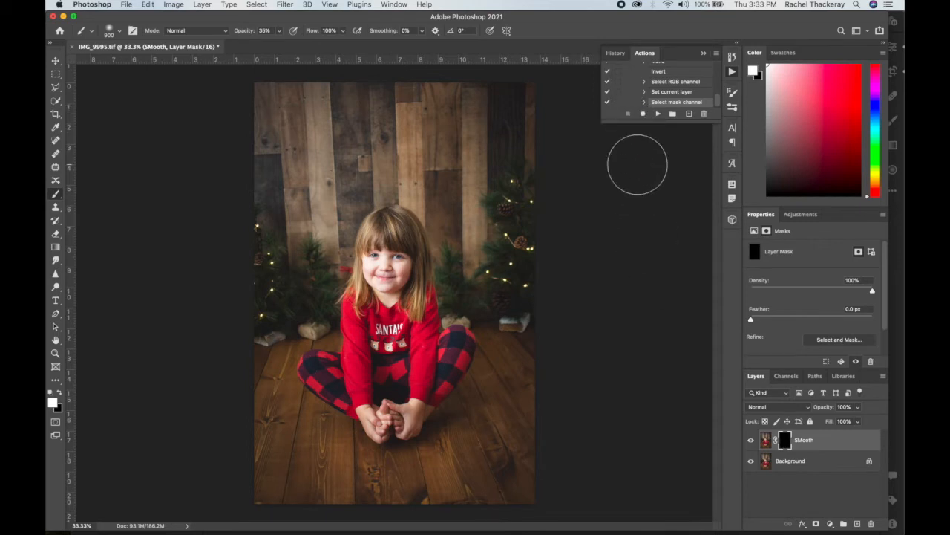
scroll(668, 88, "up", 3)
scroll(666, 89, "up", 1)
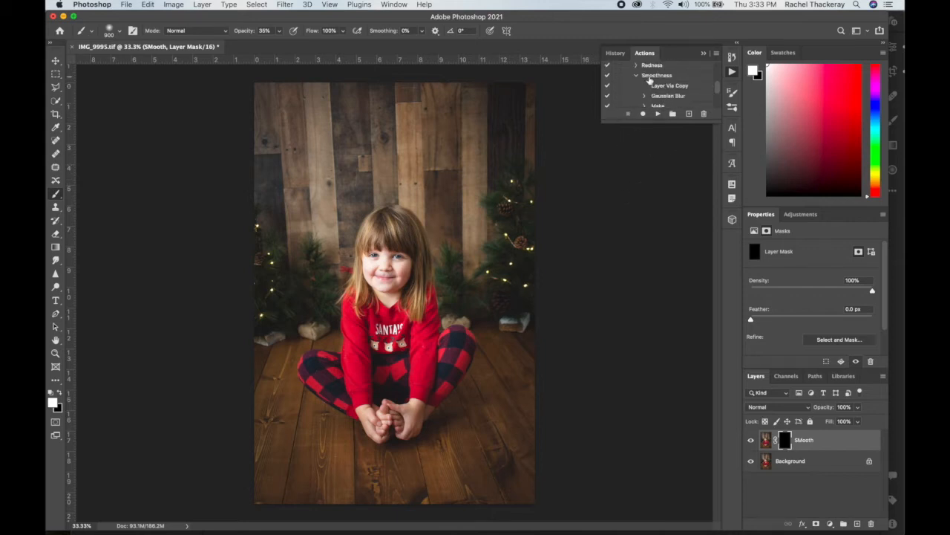
Delete the SMooth layer and rerun the newly recorded Smoothness action on the photo.
left_click(652, 76)
right_click(840, 440)
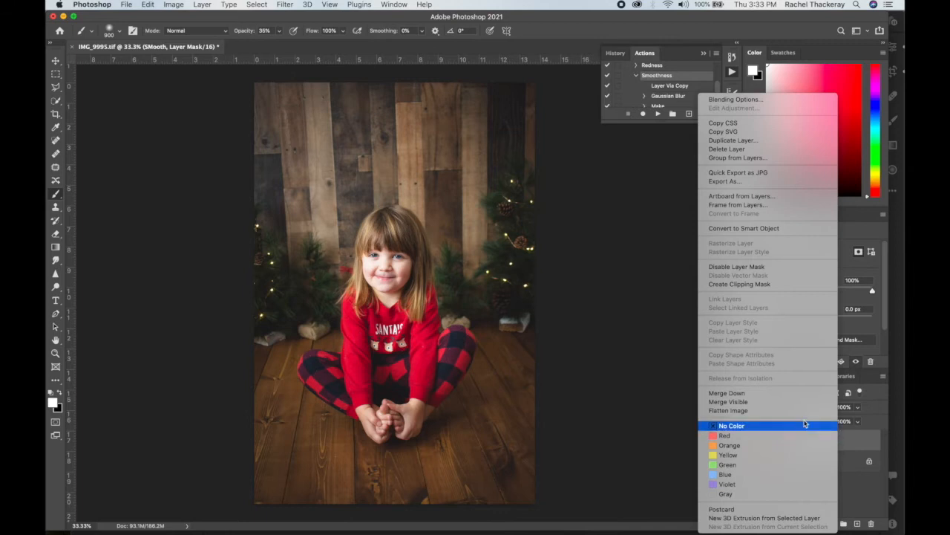
left_click(735, 149)
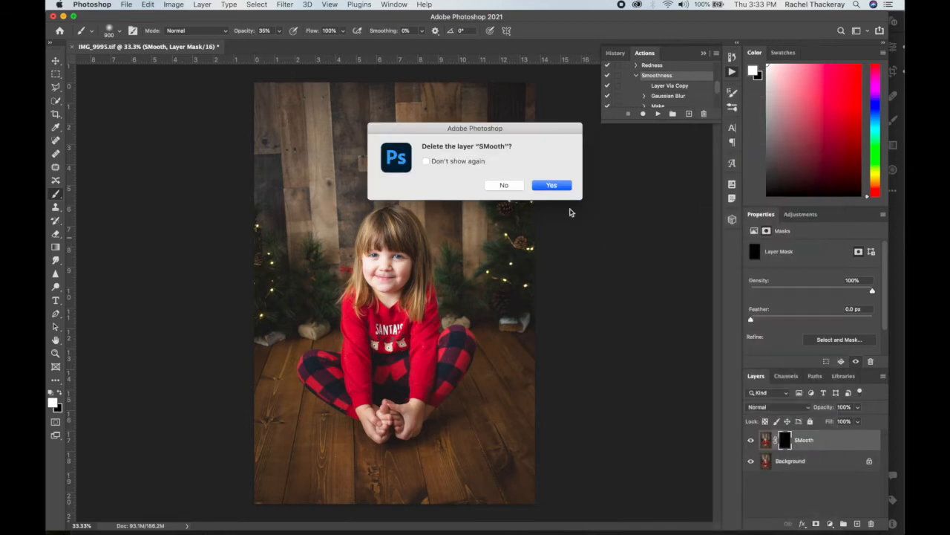
left_click(550, 185)
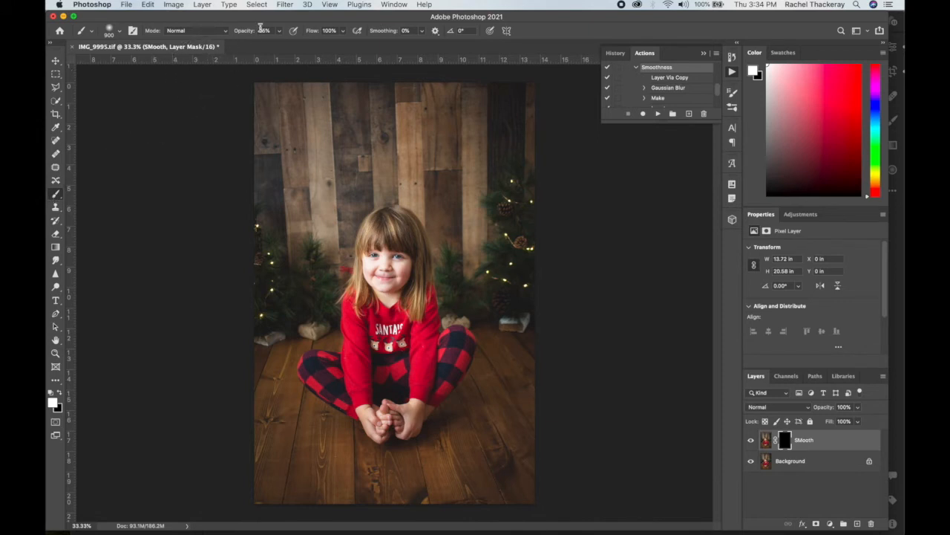
Reduce the brush size to 125 px for painting the SMooth layer's mask over the girl's face.
key("bracketleft")
key("bracketleft")
key("bracketleft")
key("bracketleft")
key("bracketleft")
scroll(394, 293, "up", 4)
scroll(394, 294, "up", 4)
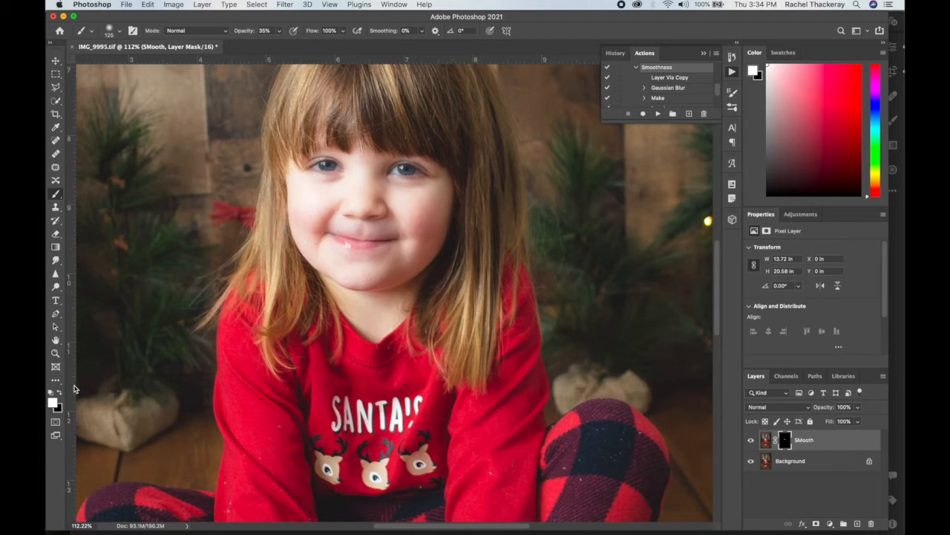
Paint black at 35% opacity with a 70 px brush on the SMooth mask over the eyes, nose, mouth and chin.
left_click(60, 395)
key("bracketleft")
key("bracketleft")
key("bracketleft")
key("bracketleft")
key("bracketleft")
key("bracketleft")
key("bracketleft")
key("bracketleft")
key("bracketleft")
mouse_move(310, 168)
left_mouse_down()
mouse_move(340, 167)
mouse_move(316, 169)
left_mouse_up()
mouse_move(392, 167)
left_mouse_down()
mouse_move(428, 166)
mouse_move(402, 175)
left_mouse_up()
left_click_drag(349, 211, 377, 217)
left_click_drag(331, 236, 392, 240)
left_click_drag(306, 265, 387, 288)
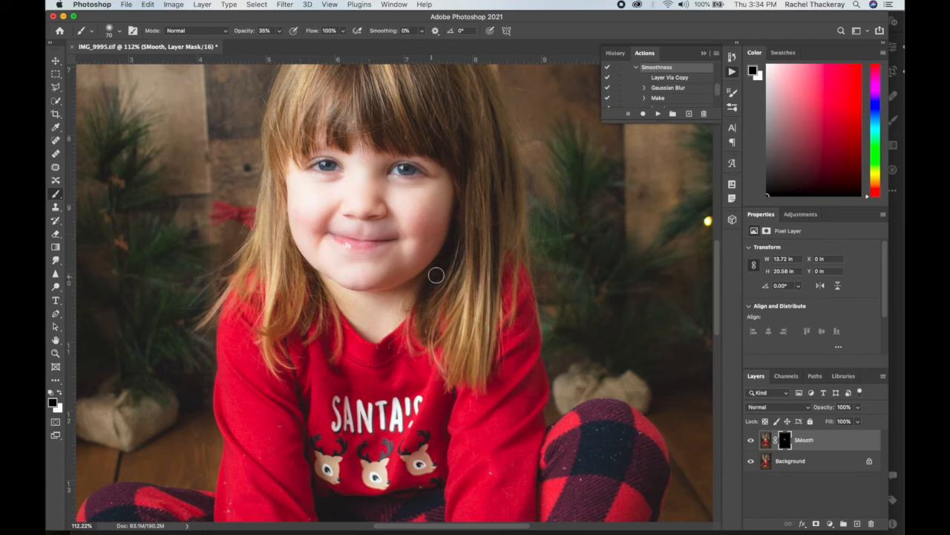
Raise the brush opacity to 100% and mask out the smoothing over the eyes at 50 px and the lips at 40 px.
left_click(279, 32)
left_click_drag(281, 42, 309, 42)
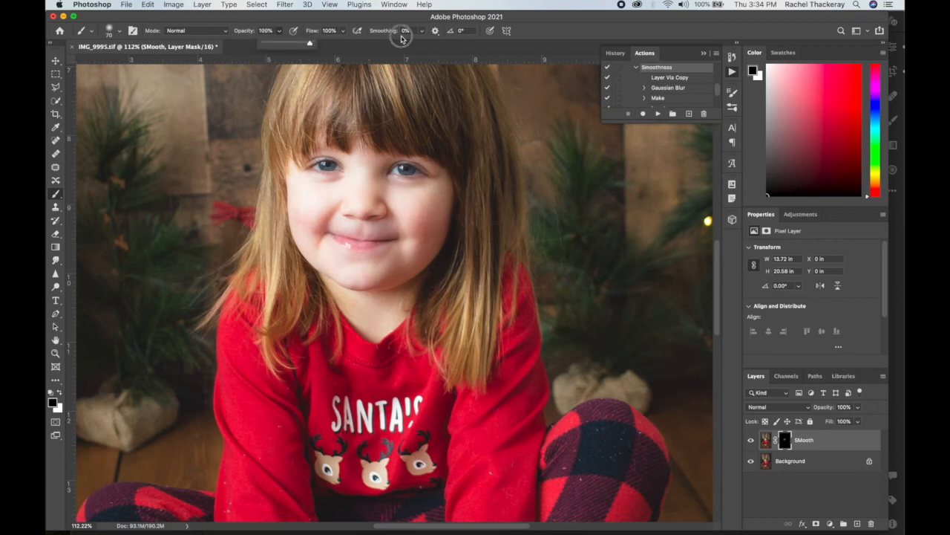
key("bracketleft")
key("bracketleft")
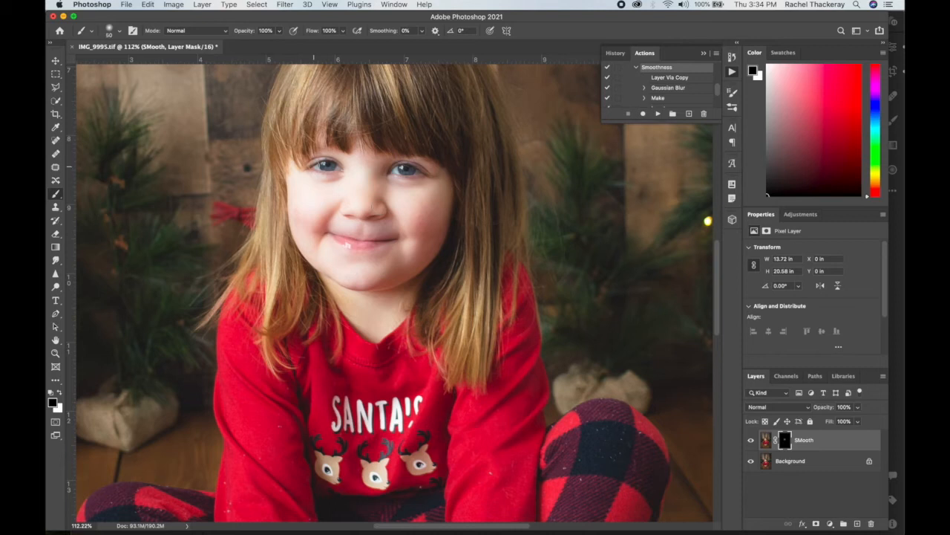
mouse_move(320, 162)
left_mouse_down()
mouse_move(338, 167)
mouse_move(311, 167)
left_mouse_up()
mouse_move(394, 168)
left_mouse_down()
mouse_move(425, 174)
mouse_move(400, 171)
left_mouse_up()
key("bracketleft")
left_click_drag(332, 235, 357, 242)
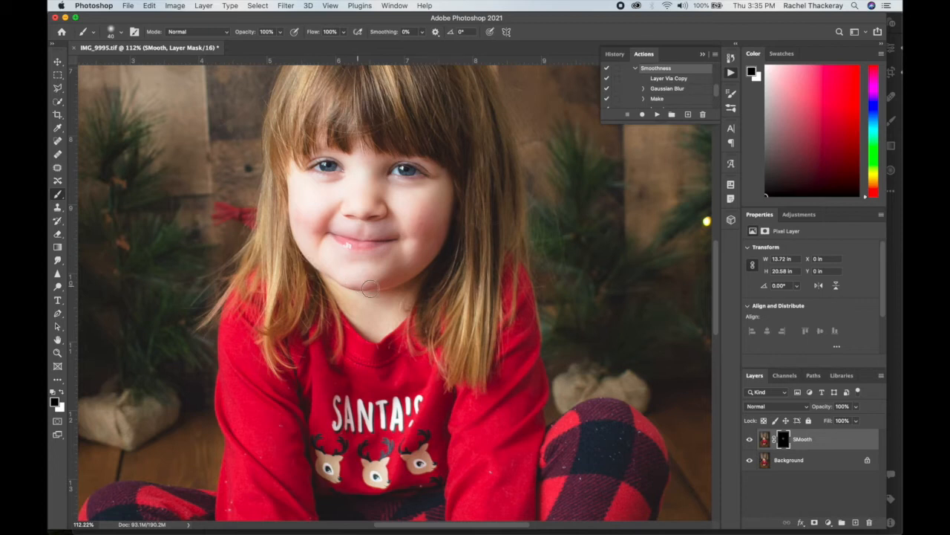
Enlarge the brush to 175 px and make the Background layer active.
key("bracketright")
key("bracketright")
key("bracketright")
key("bracketright")
key("bracketright")
key("bracketright")
key("bracketright")
key("bracketright")
key("bracketright")
left_click(807, 464)
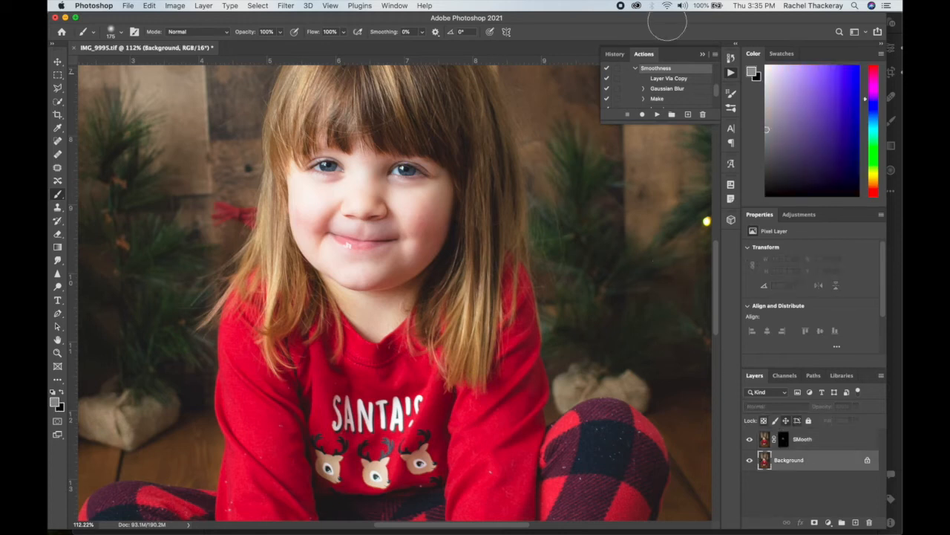
Examine the recorded commands of the Sharpening action, including the High Pass and Make details, with the Smoothness action collapsed.
left_click(635, 70)
scroll(650, 92, "up", 2)
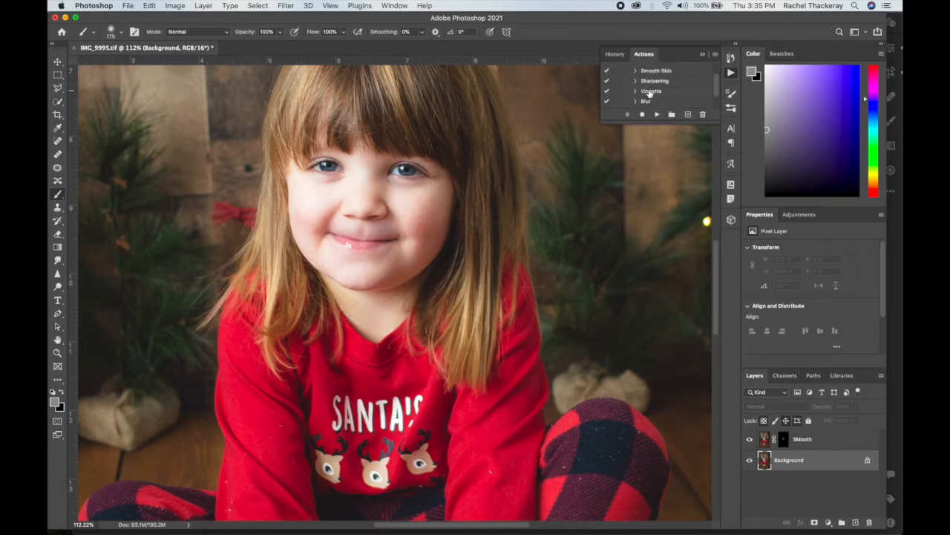
left_click(652, 82)
left_click(636, 81)
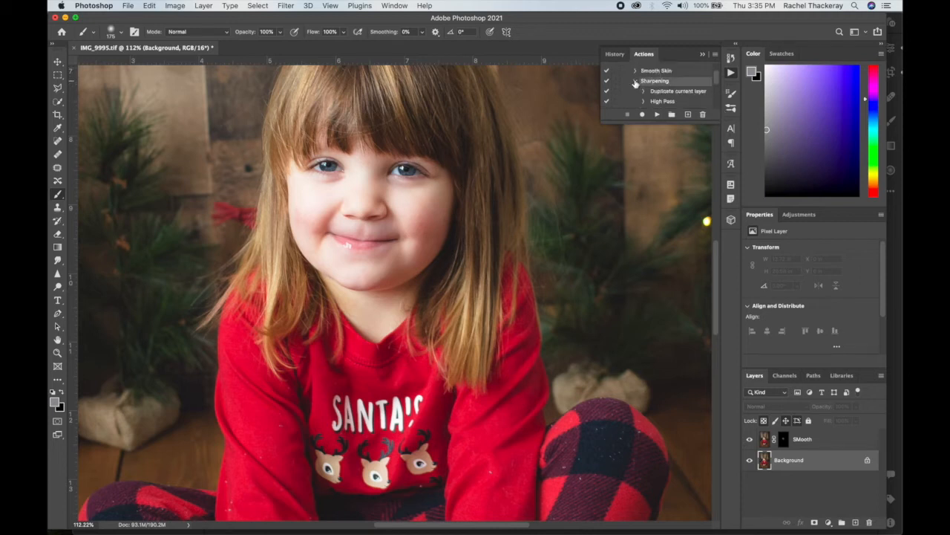
scroll(661, 83, "down", 2)
left_click(643, 86)
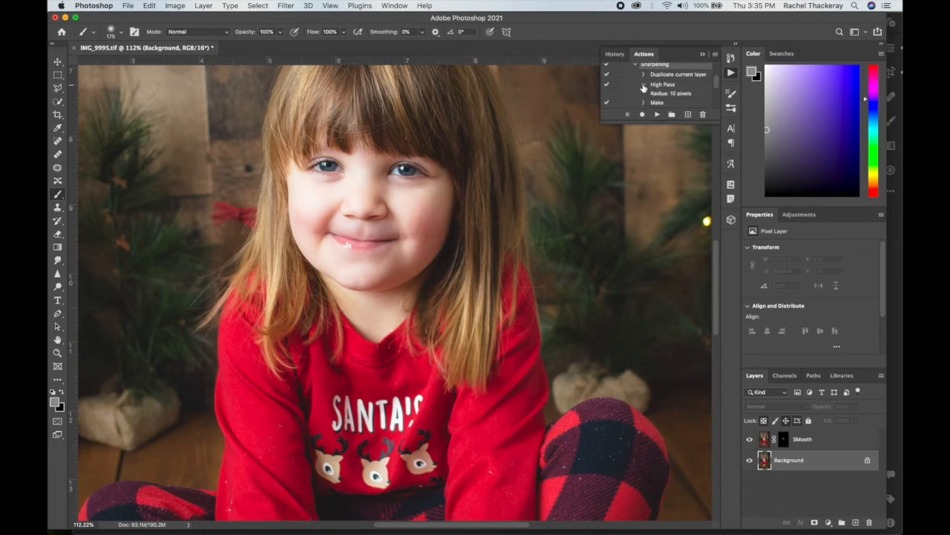
scroll(687, 92, "down", 1)
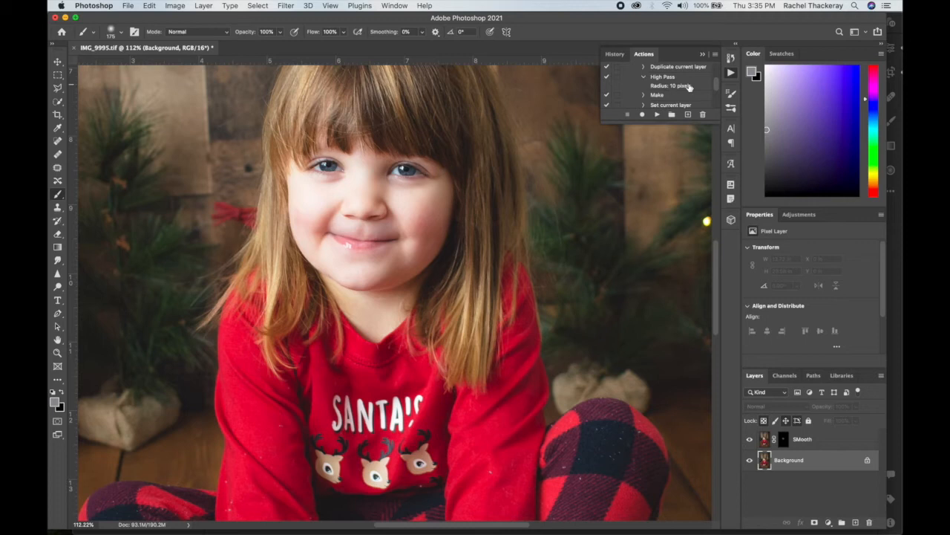
scroll(665, 98, "down", 1)
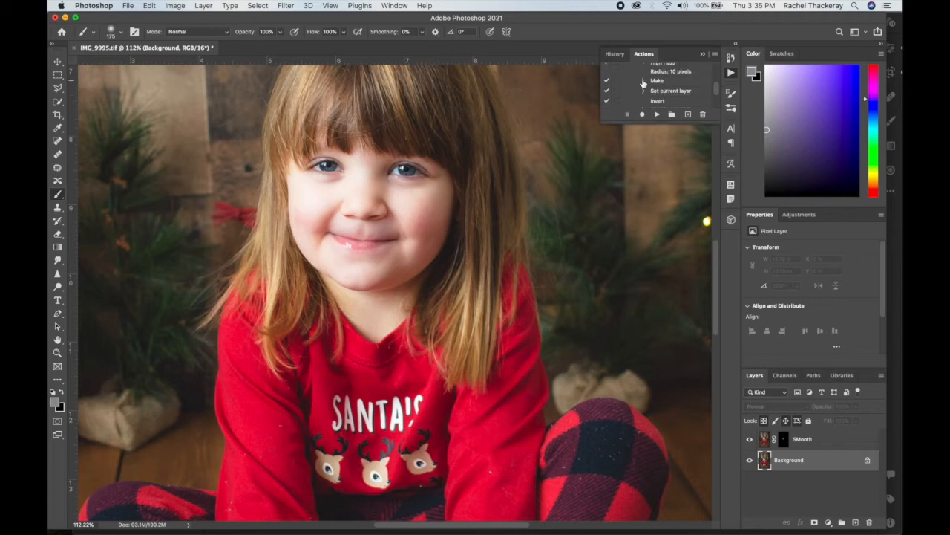
left_click(643, 81)
scroll(648, 84, "down", 1)
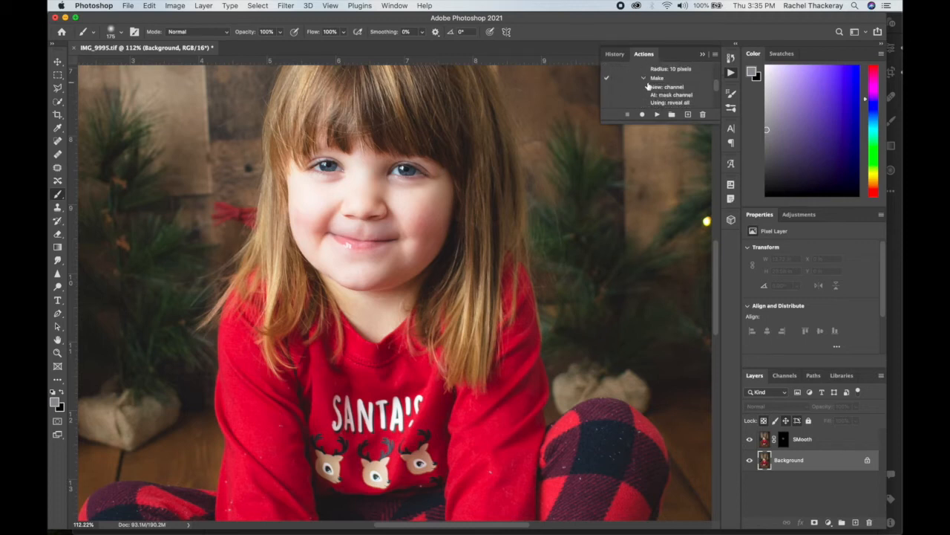
left_click(643, 81)
scroll(646, 83, "up", 3)
left_click(636, 76)
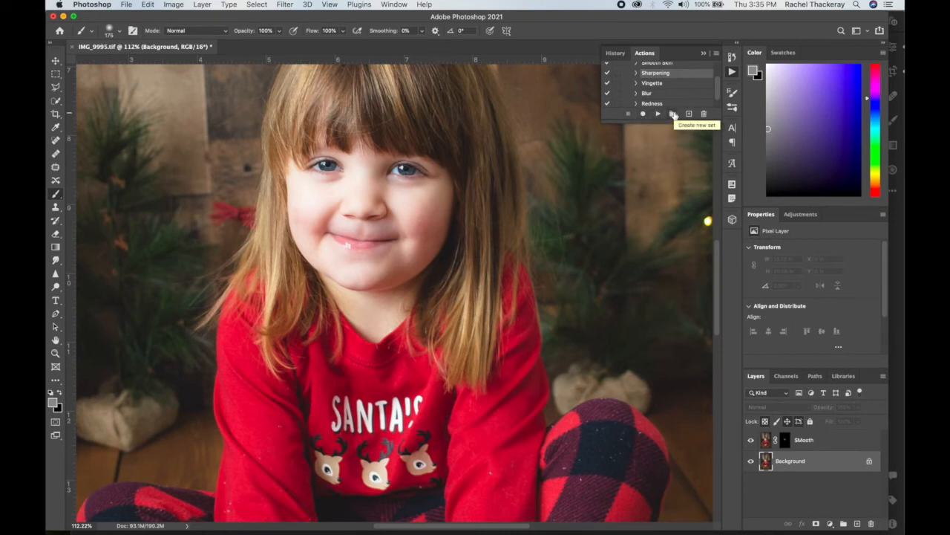
Start recording a new action named Sharpen it in the Newborn Actions set and duplicate the Background layer.
scroll(659, 79, "up", 3)
left_click(657, 79)
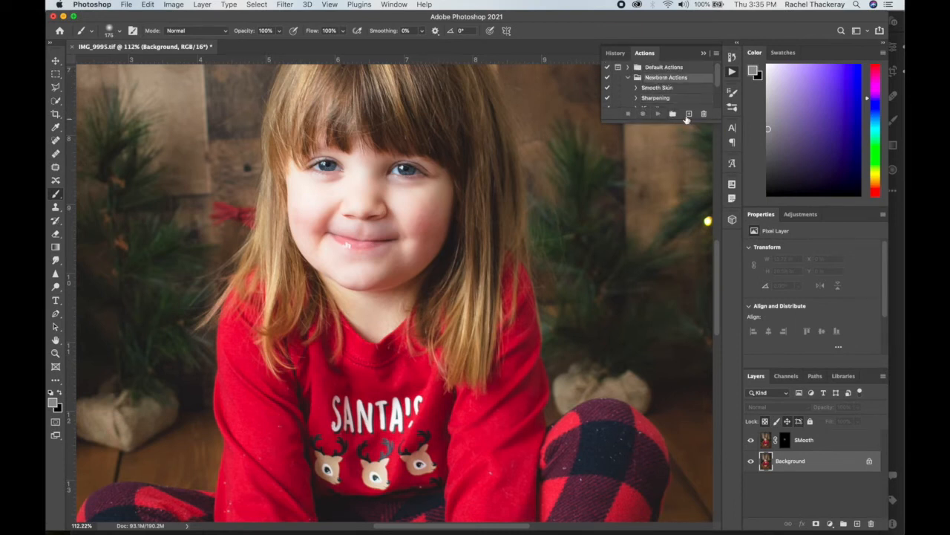
left_click(688, 115)
type("Sharpen It")
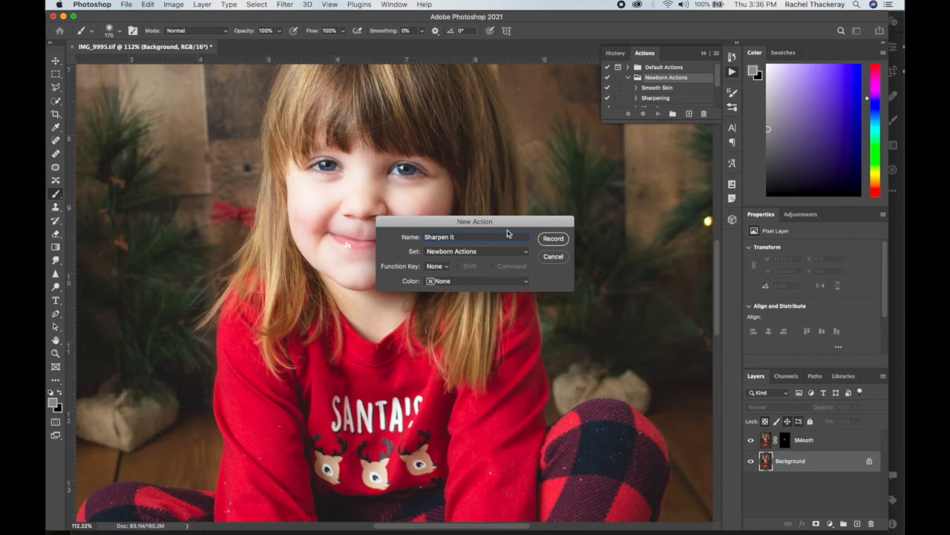
left_click(552, 239)
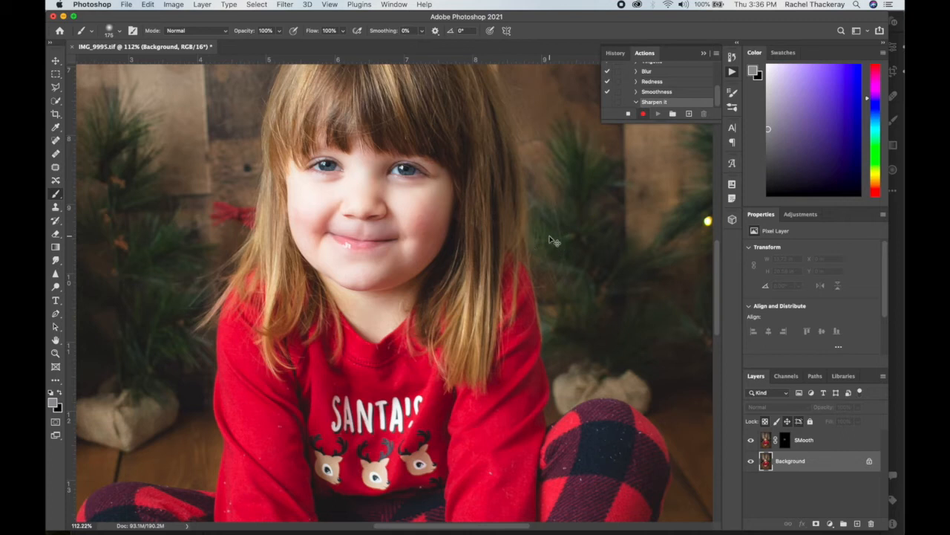
key("super+j")
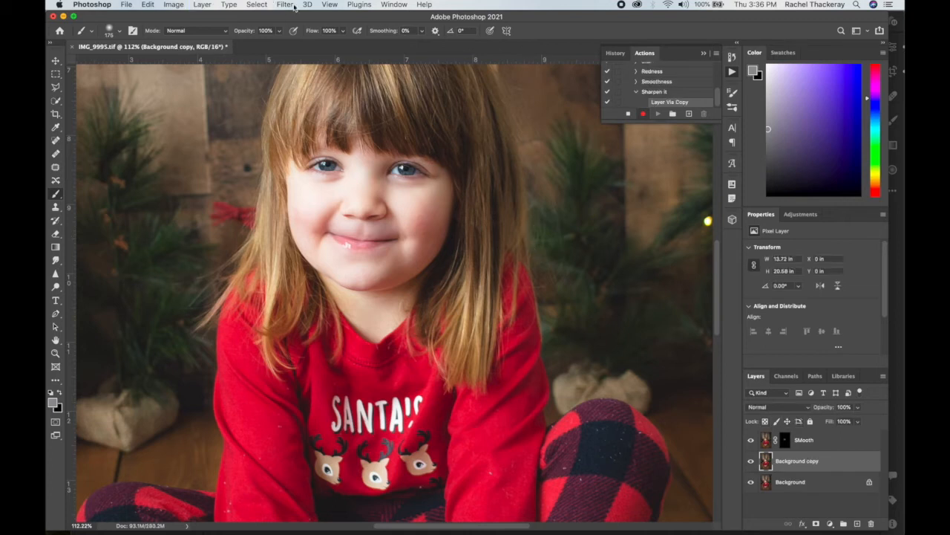
Apply a High Pass filter with a 10.0-pixel radius to the Background copy layer and give it an inverted, black layer mask.
left_click(287, 4)
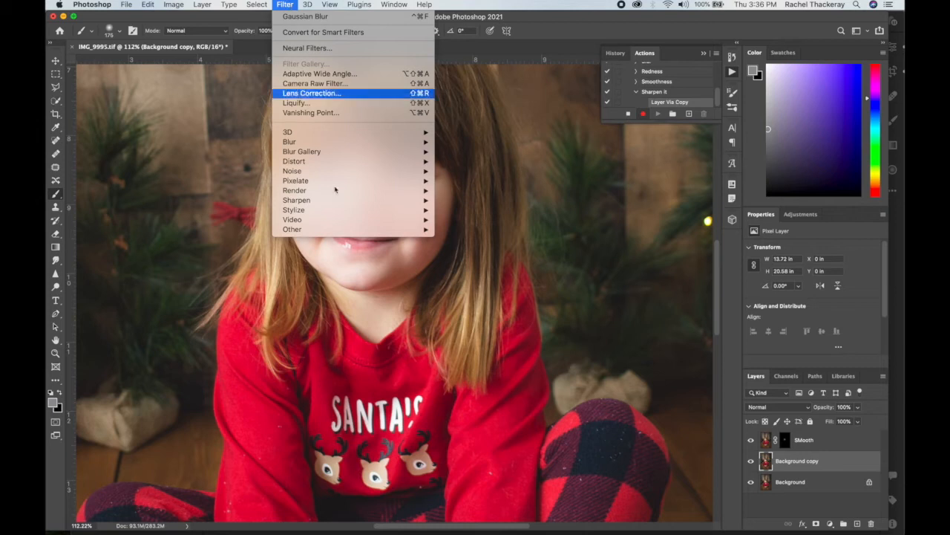
mouse_move(354, 193)
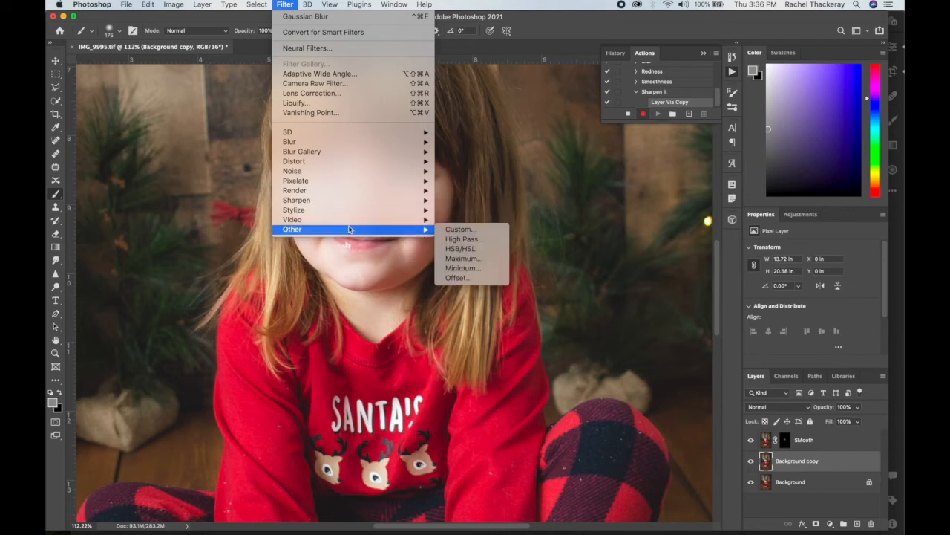
left_click(461, 239)
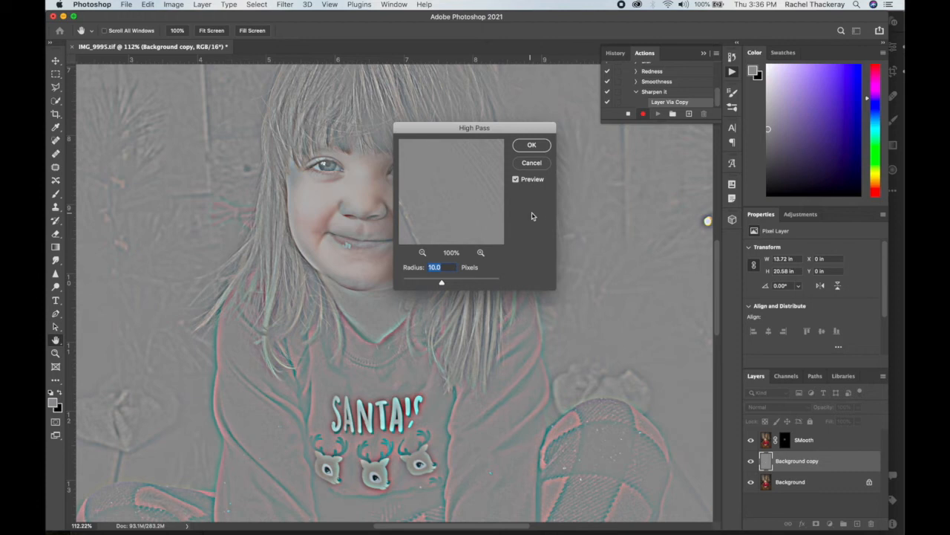
left_click(531, 147)
key("b")
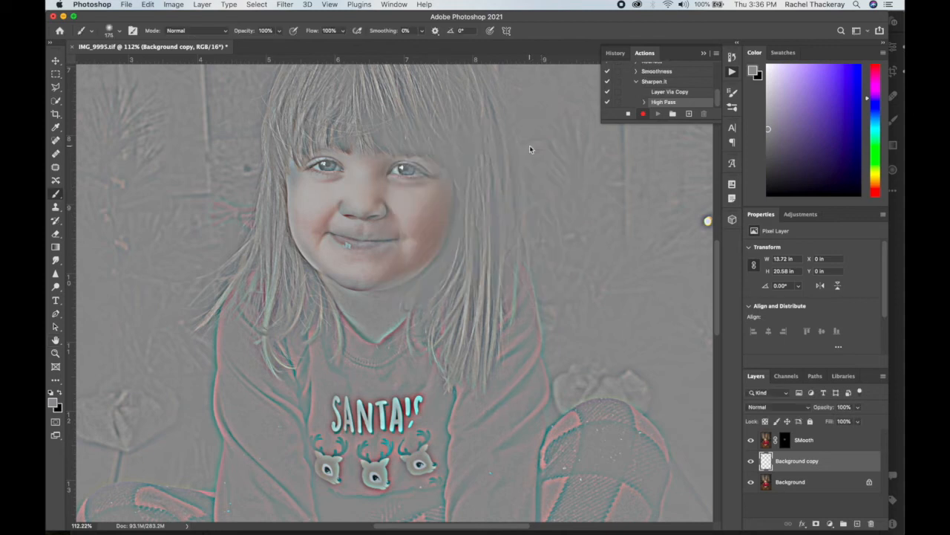
left_click(816, 524)
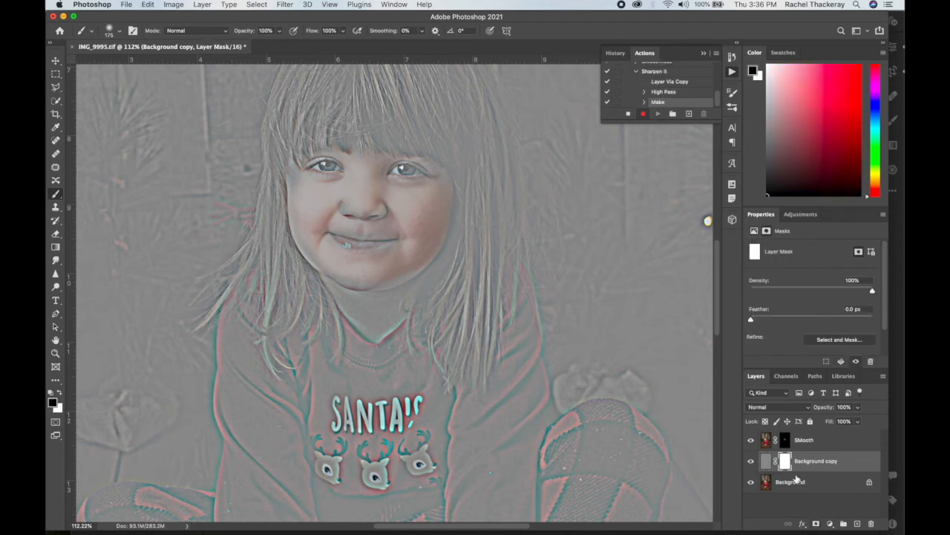
key("super+i")
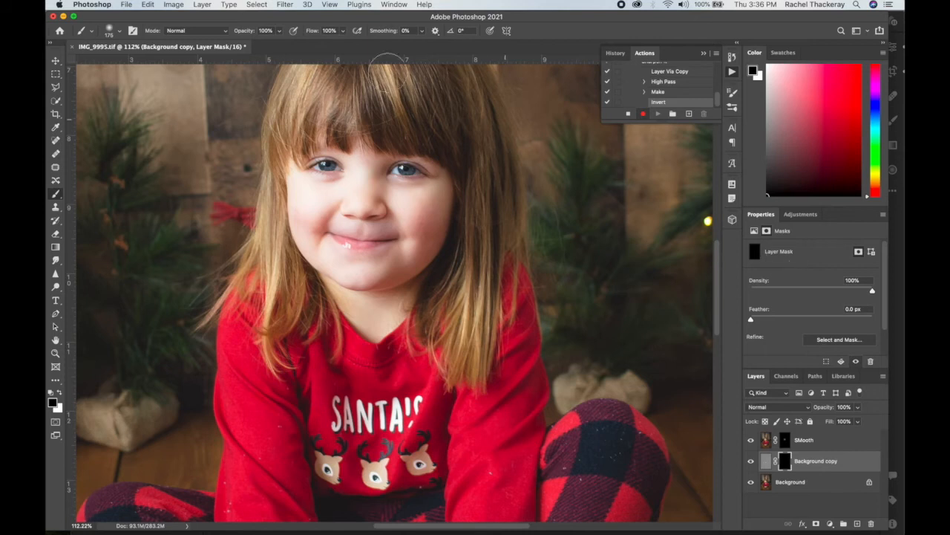
Rename the Background copy layer Sharp as a tac, reselect its mask and stop recording the action.
double_click(816, 462)
type("Sharp as a tack")
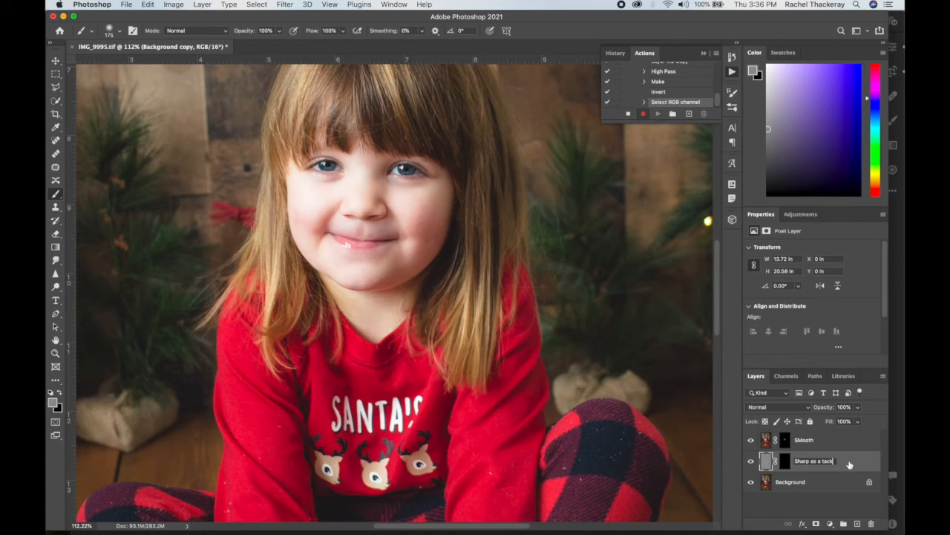
key("BackSpace")
key("Return")
left_click(784, 460)
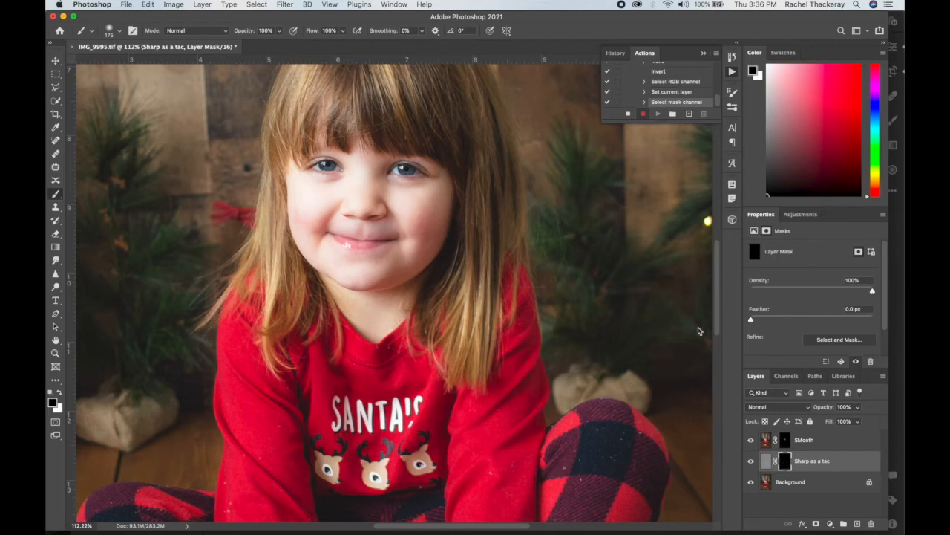
left_click(628, 114)
Set the brush to 35% opacity and 80 px with white as foreground colour, and try a stroke over one eye on the mask.
left_click(279, 30)
left_click_drag(279, 42, 249, 44)
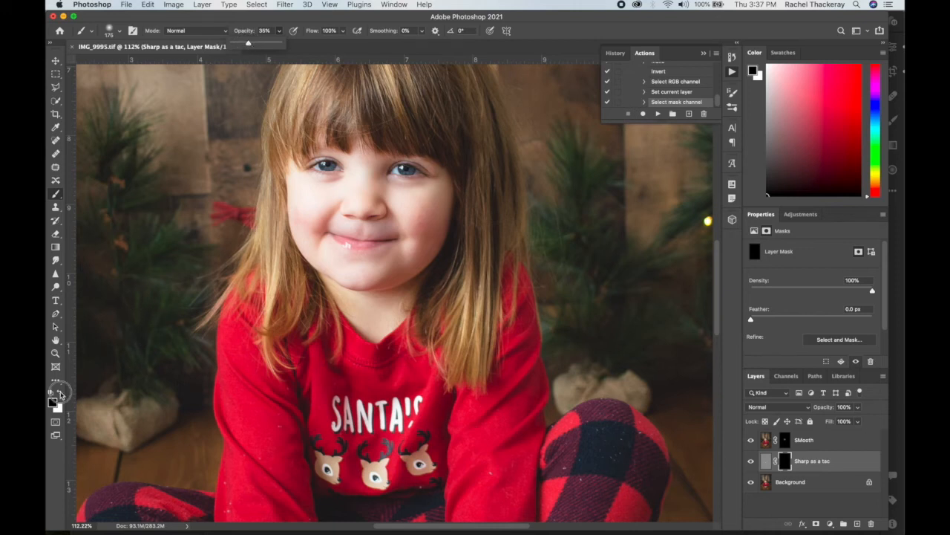
left_click(58, 392)
key("bracketright")
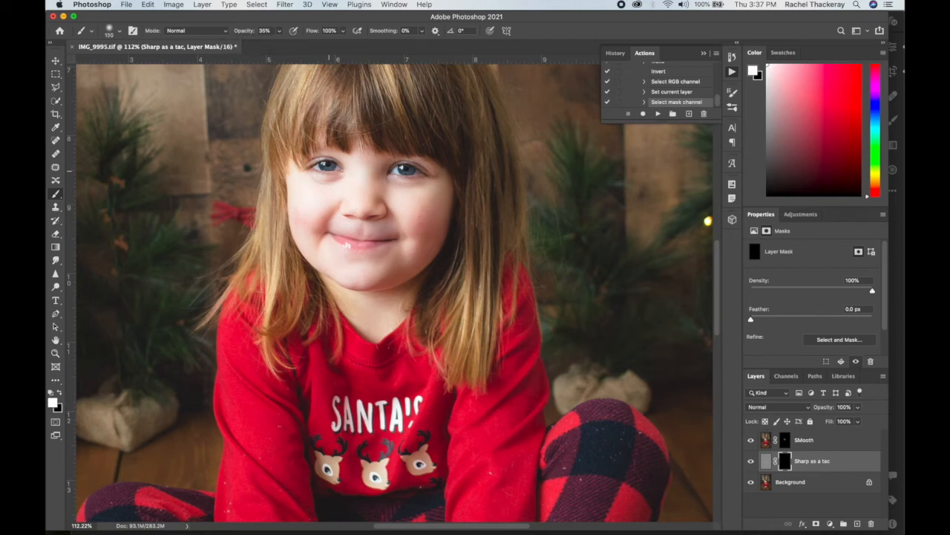
key("bracketleft")
left_click_drag(309, 167, 339, 171)
key("super+z")
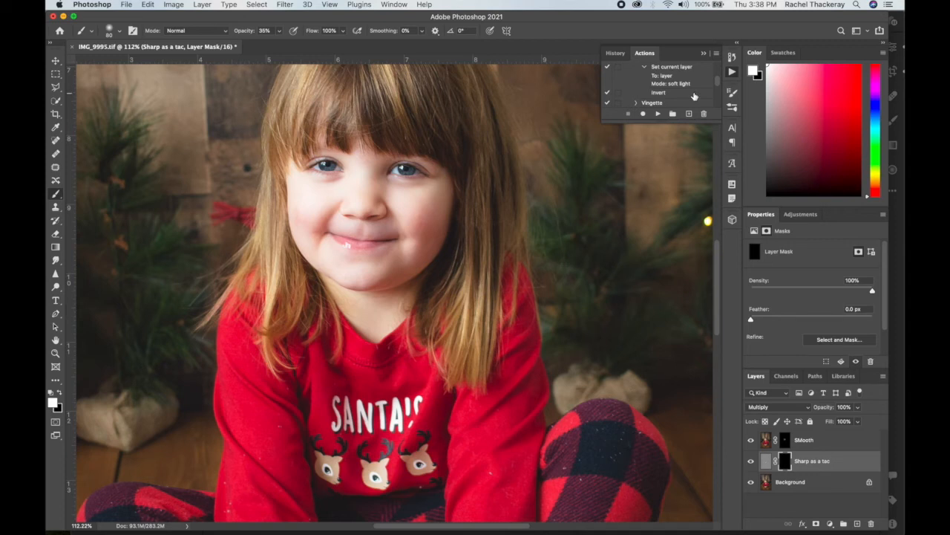
Collapse the Set current layer details in the Sharpening action and make the Sharp as a tac layer's image content active.
scroll(690, 95, "up", 2)
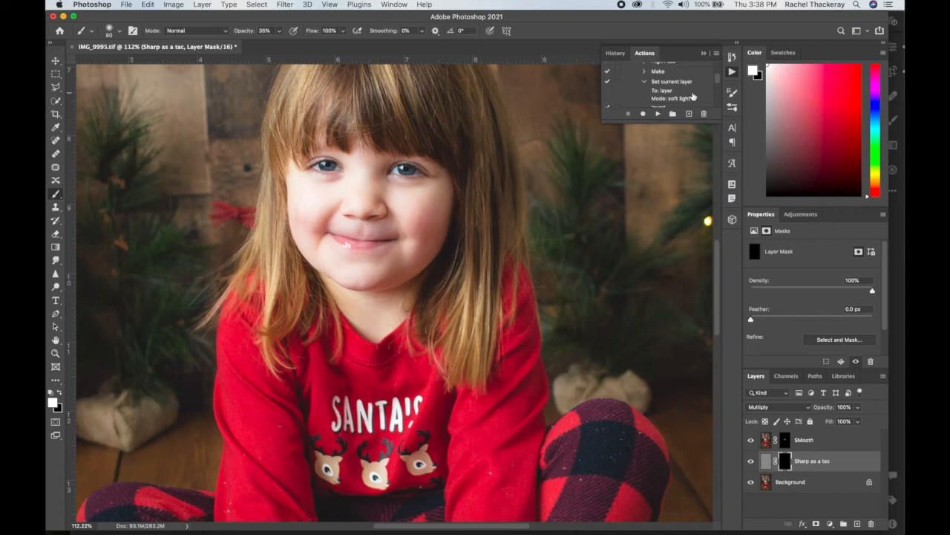
left_click(644, 81)
left_click(853, 461)
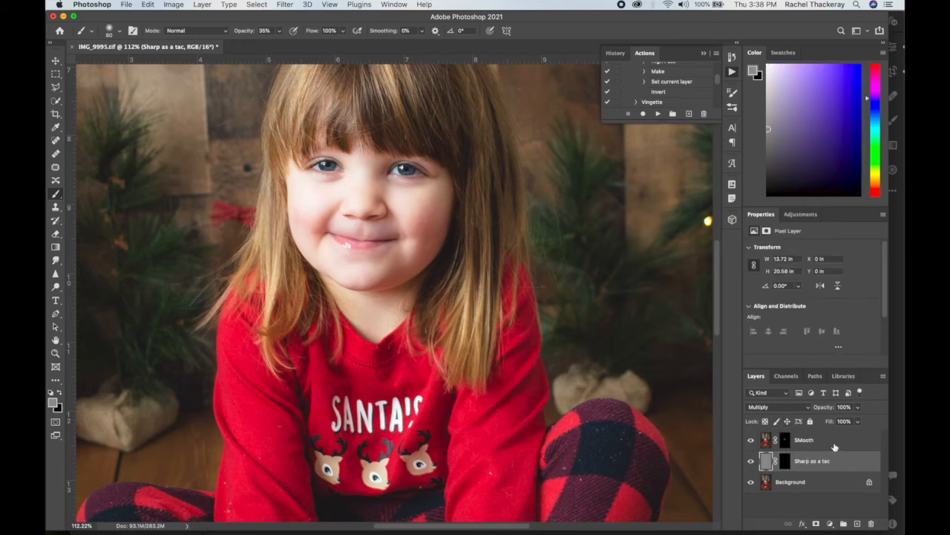
Resume recording the Sharpen it action after its last command, Select mask channel.
scroll(661, 93, "down", 2)
scroll(659, 92, "up", 4)
scroll(655, 92, "down", 3)
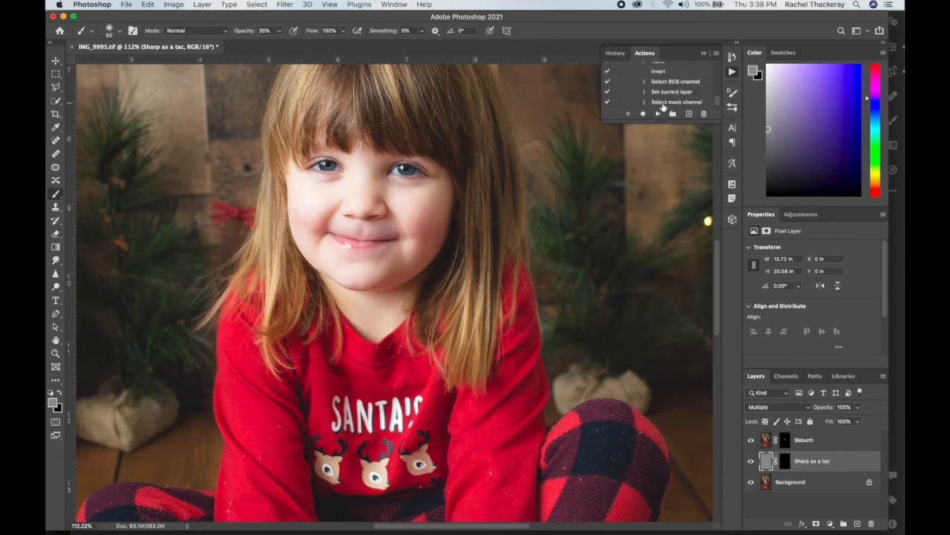
left_click(669, 105)
scroll(660, 90, "up", 1)
scroll(659, 90, "up", 1)
left_click(643, 114)
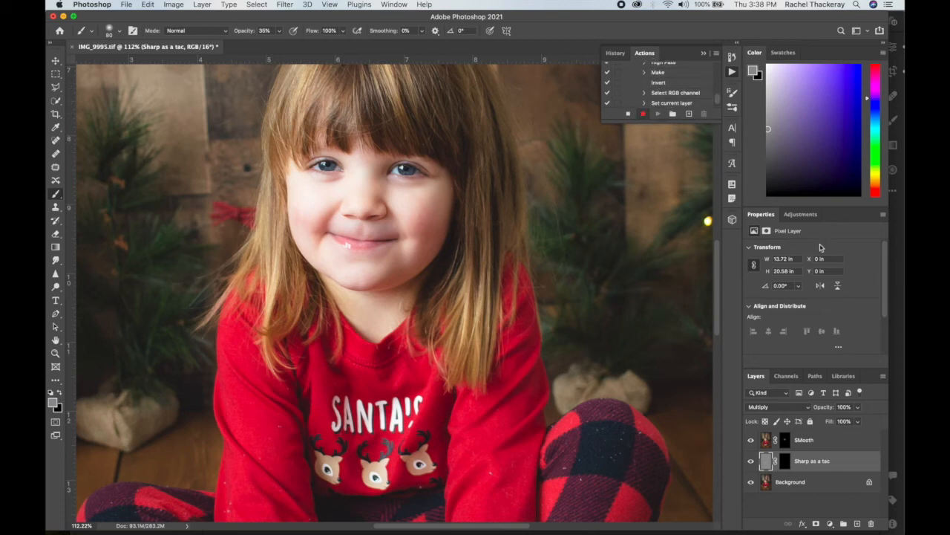
Record a Soft Light blend mode for the Sharp as a tac layer, reselect its mask and stop recording.
left_click(808, 407)
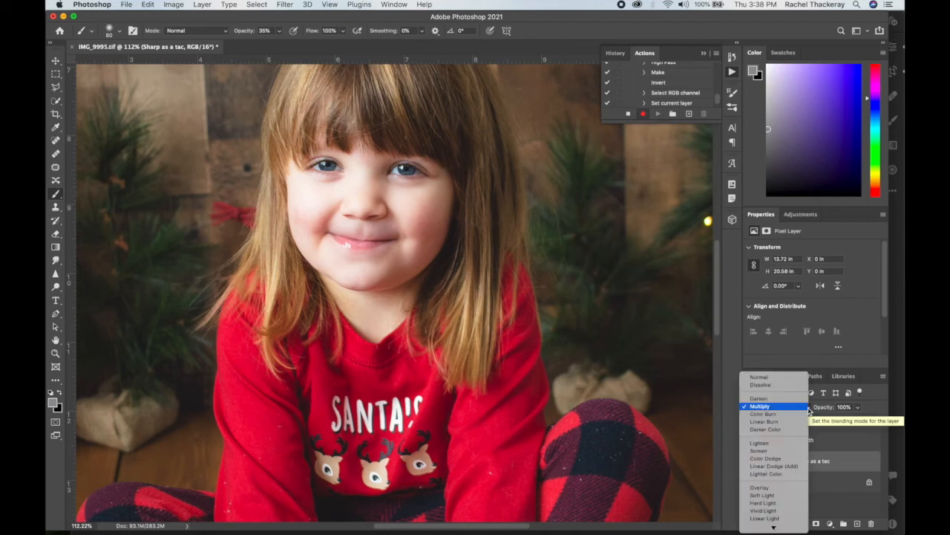
left_click(773, 496)
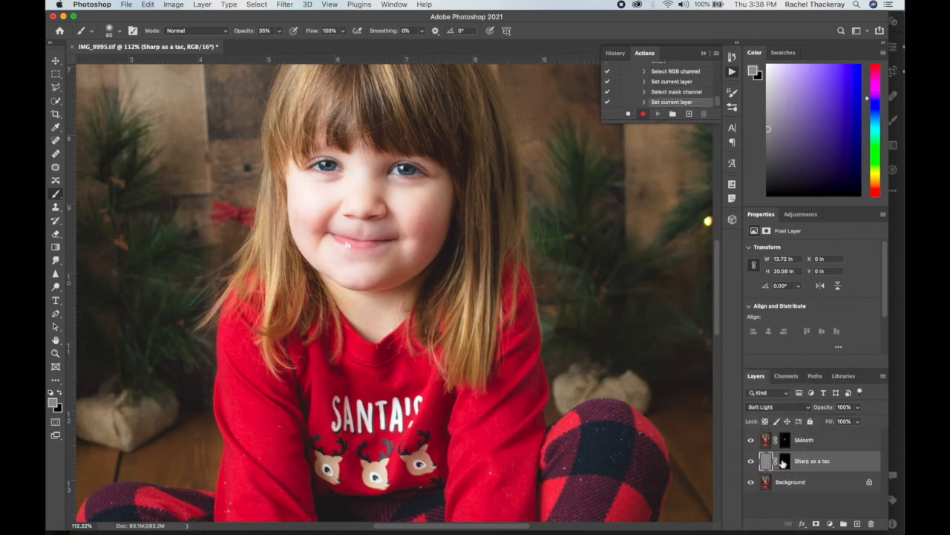
left_click(784, 461)
left_click(629, 114)
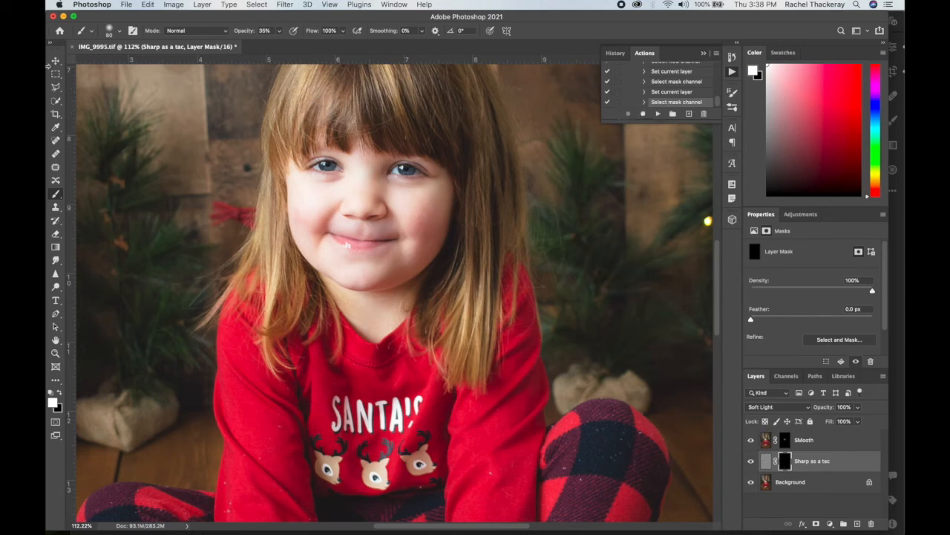
Paint the sharpening in over both eyes, the nose and the mouth on the mask, and enlarge the brush to 500 px.
mouse_move(317, 169)
left_mouse_down()
mouse_move(338, 170)
mouse_move(306, 168)
mouse_move(334, 171)
left_mouse_up()
left_click_drag(401, 170, 420, 177)
mouse_move(345, 207)
left_mouse_down()
mouse_move(368, 217)
mouse_move(359, 245)
mouse_move(401, 238)
mouse_move(339, 235)
left_mouse_up()
scroll(604, 399, "down", 6)
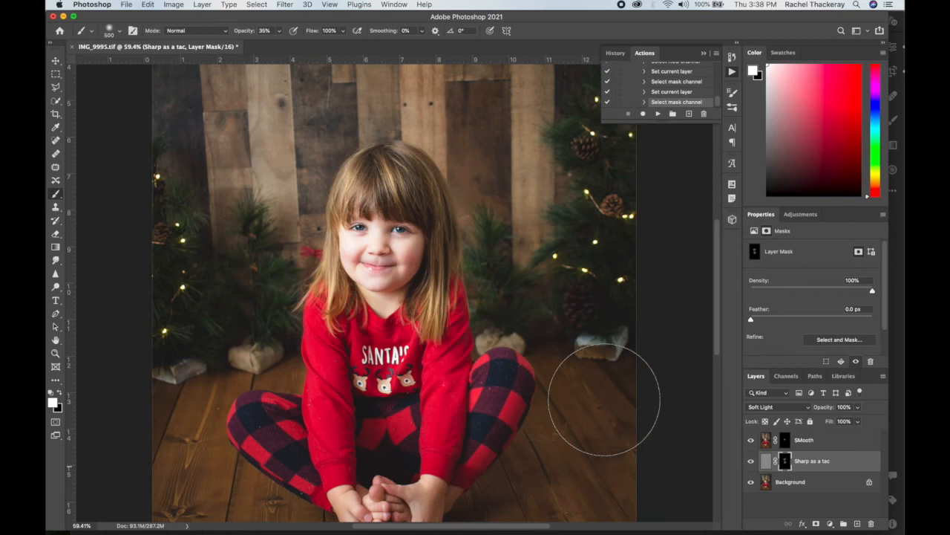
scroll(605, 400, "down", 1)
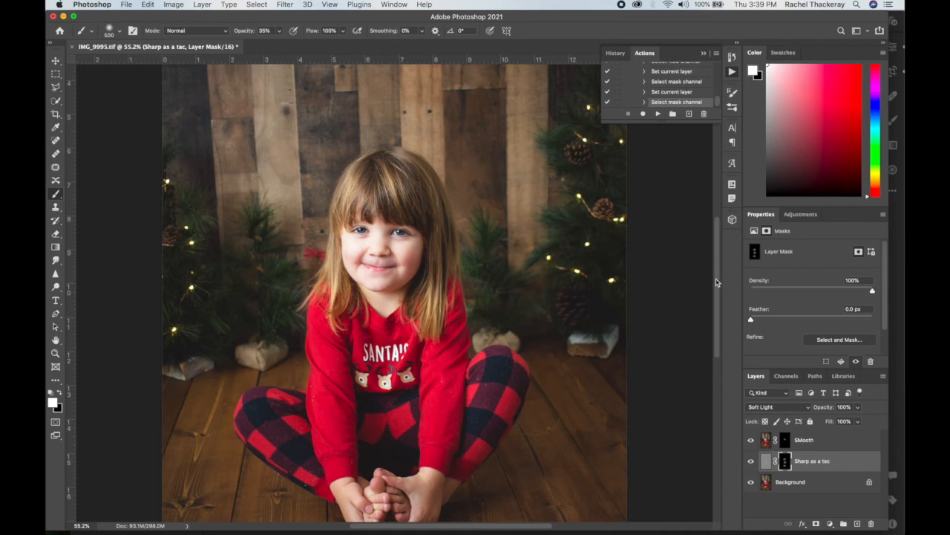
Compare the portrait with the Sharp as a tac layer hidden and shown.
left_click_drag(717, 280, 737, 376)
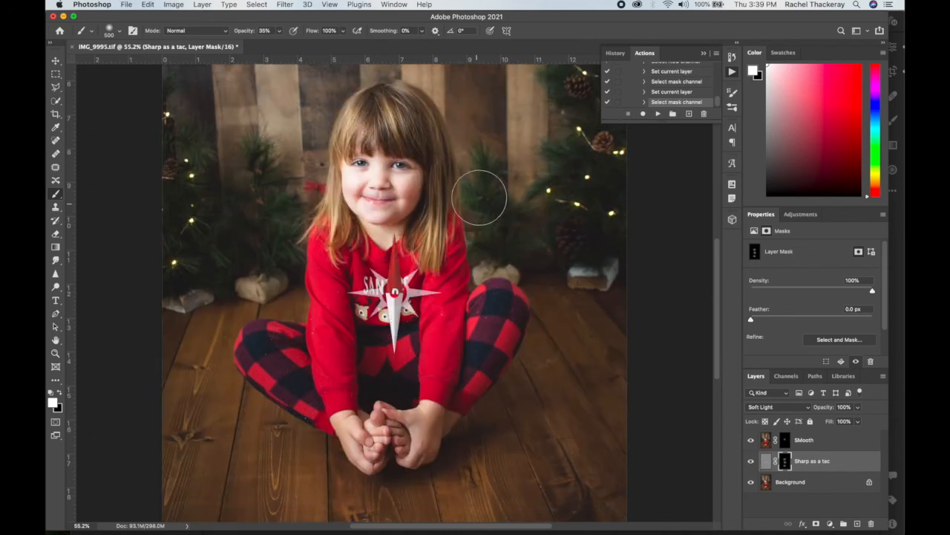
scroll(483, 200, "up", 5)
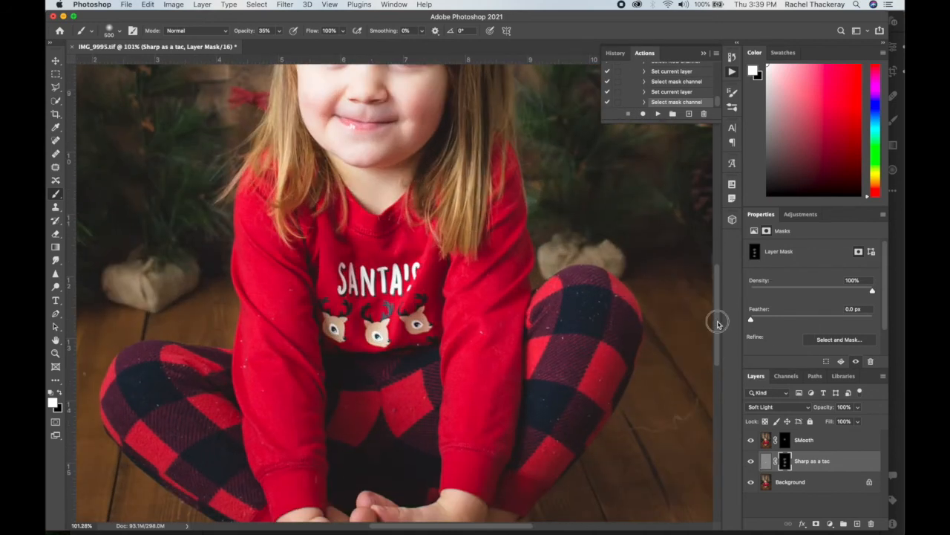
left_click_drag(718, 322, 718, 281)
left_click(750, 461)
left_click(752, 464)
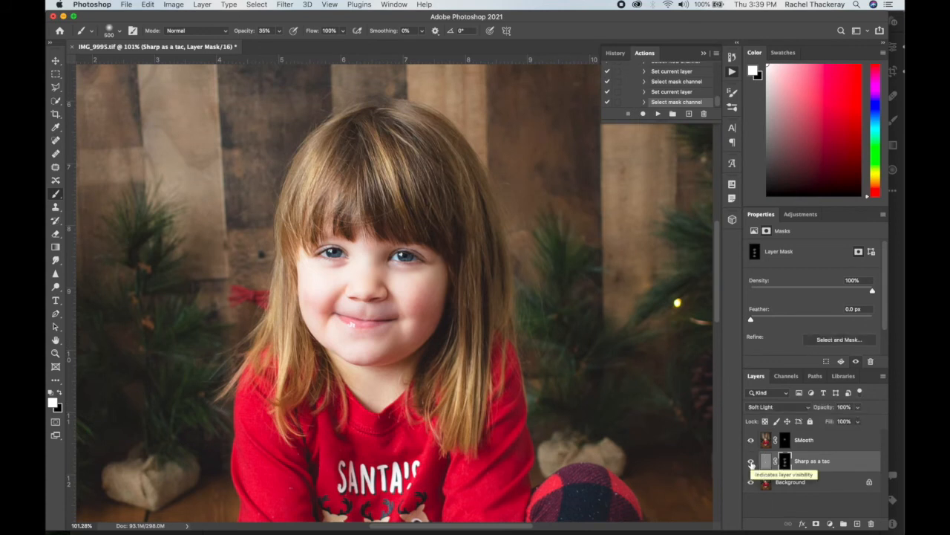
left_click(752, 462)
left_click(752, 463)
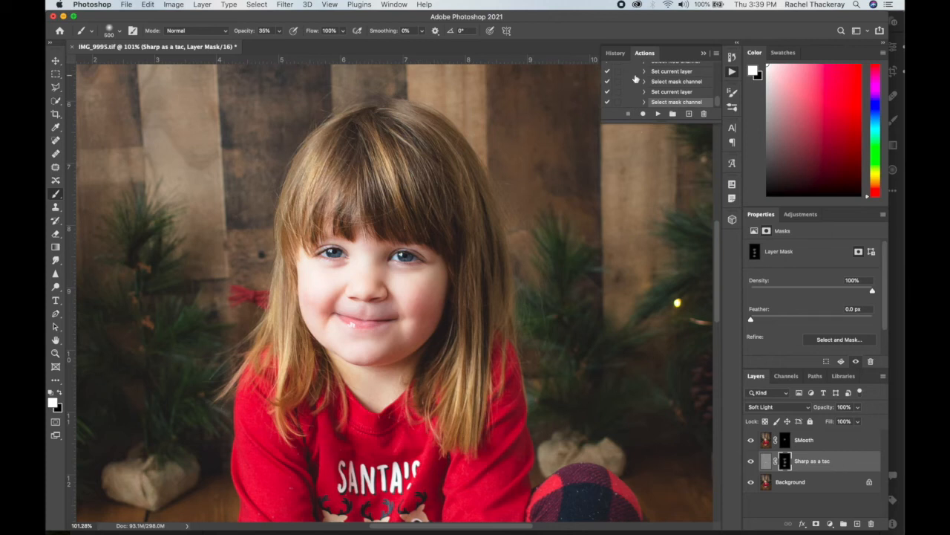
Delete the Sharp as a tac layer from the document.
right_click(851, 460)
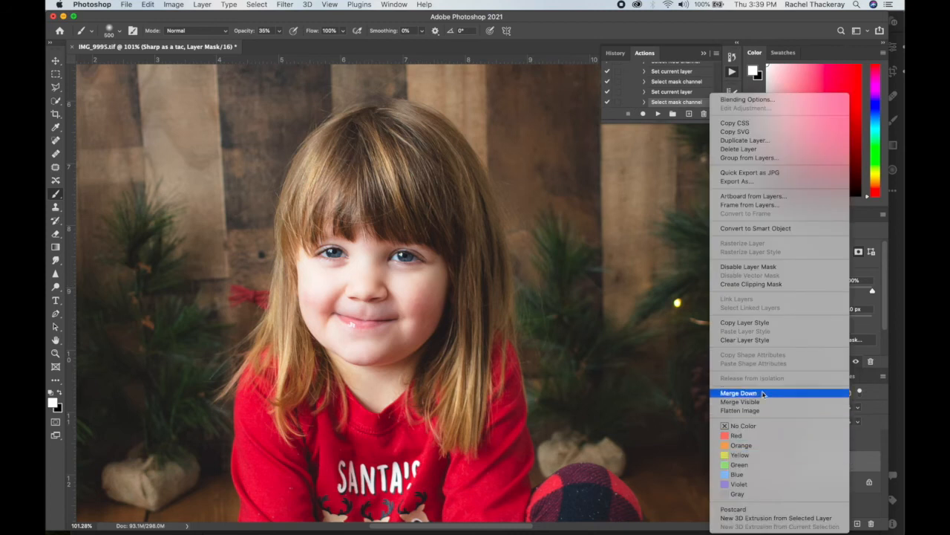
left_click(754, 149)
left_click(563, 184)
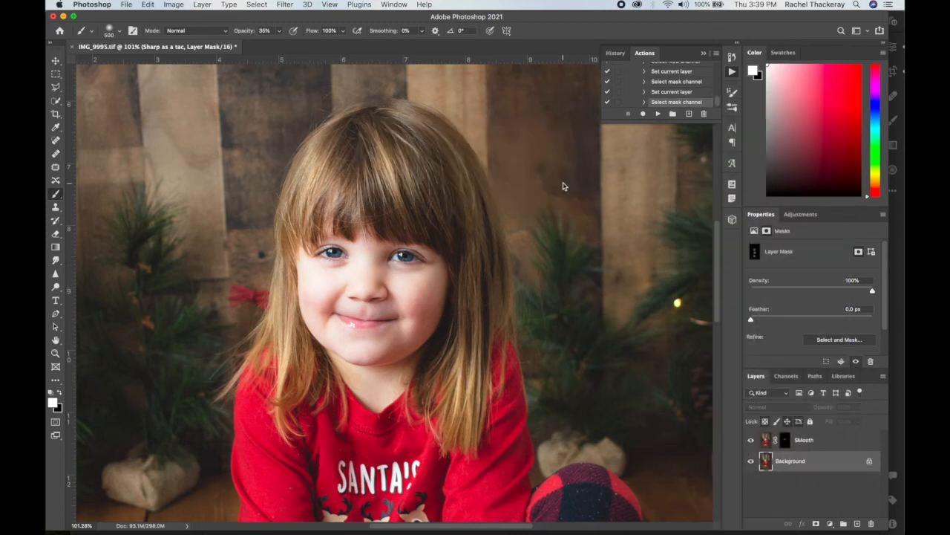
Collapse the Sharpen it action and run it on the Background layer.
scroll(637, 92, "up", 3)
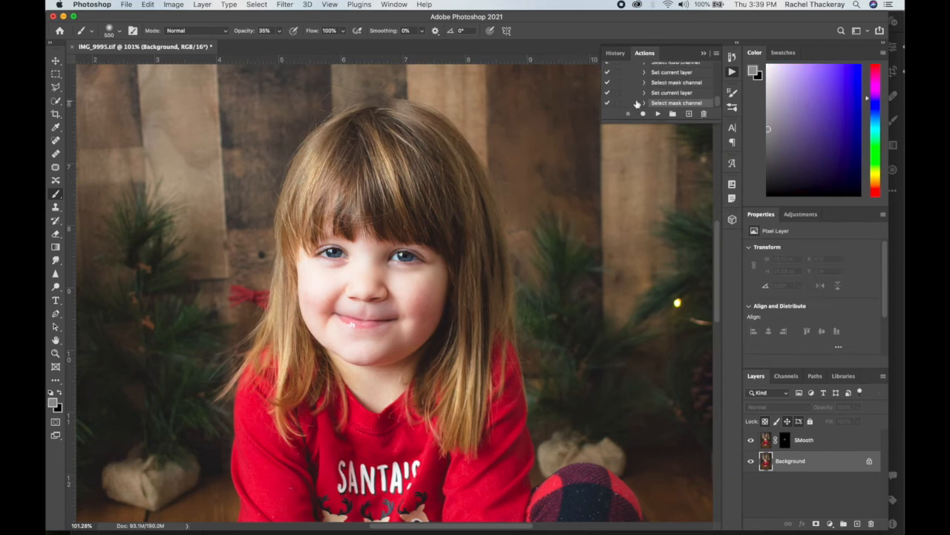
scroll(636, 92, "up", 5)
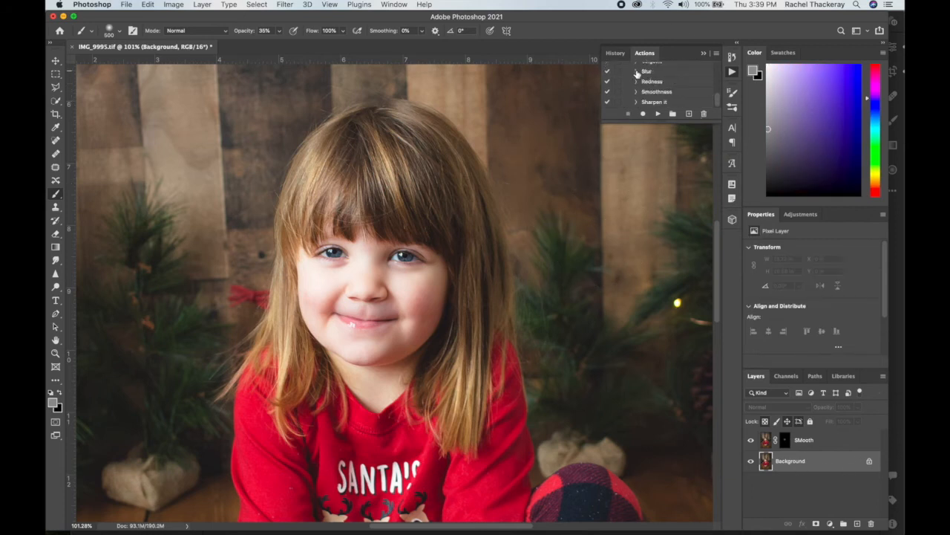
left_click(655, 103)
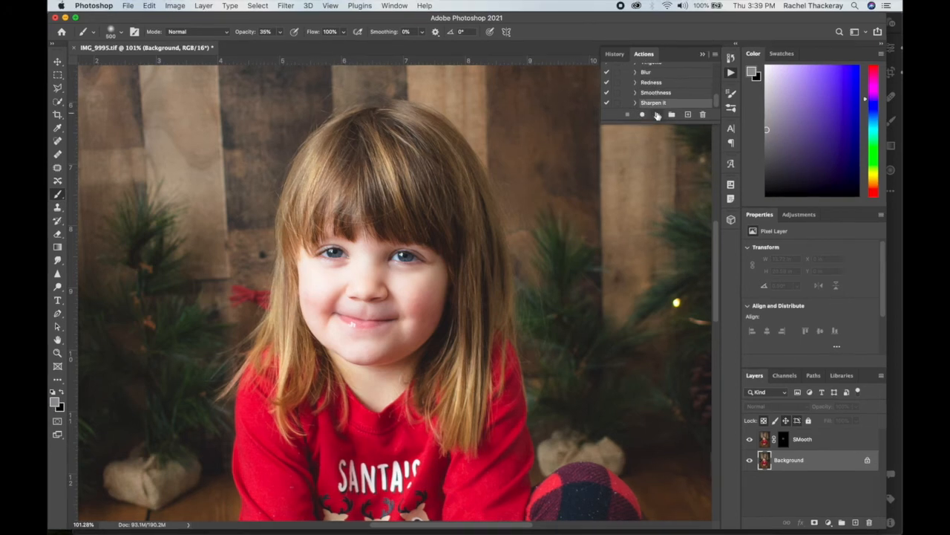
left_click(658, 114)
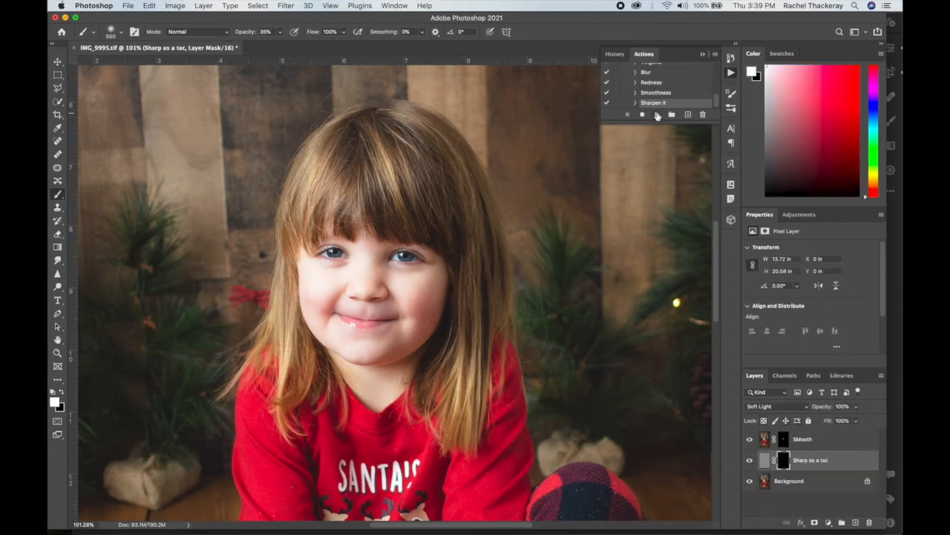
Paint the sharpening into the Sharp as a tac mask over the girl, using a brush up to 500 px, and make the Background layer active.
key("bracketright")
key("bracketleft")
key("bracketleft")
key("bracketleft")
key("bracketleft")
key("bracketleft")
key("bracketleft")
key("bracketleft")
key("bracketleft")
key("bracketleft")
left_click_drag(717, 264, 733, 377)
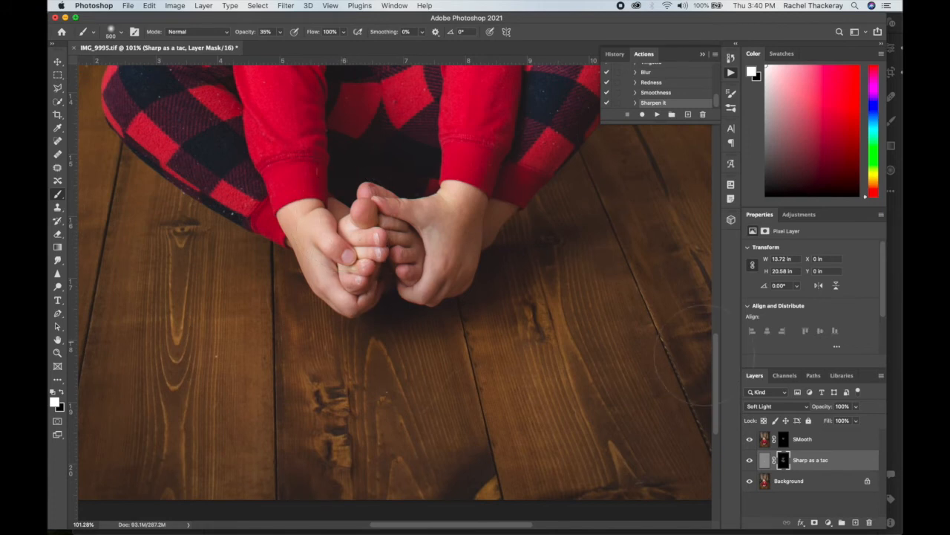
left_click_drag(718, 350, 728, 250)
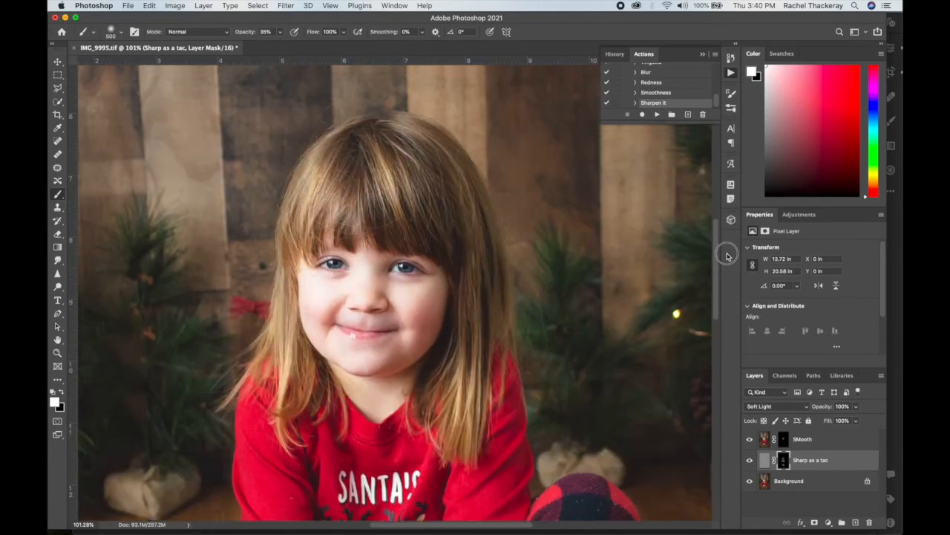
scroll(592, 283, "down", 5)
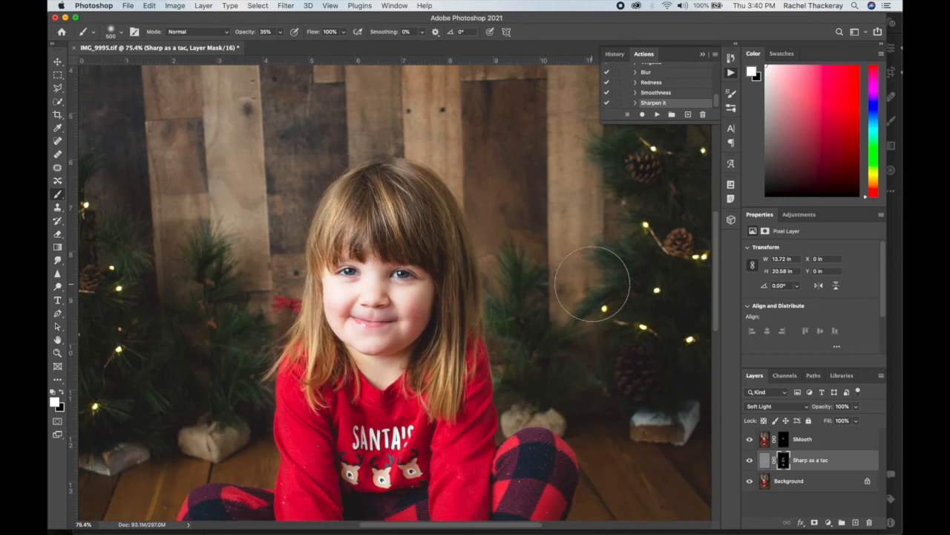
scroll(592, 283, "down", 3)
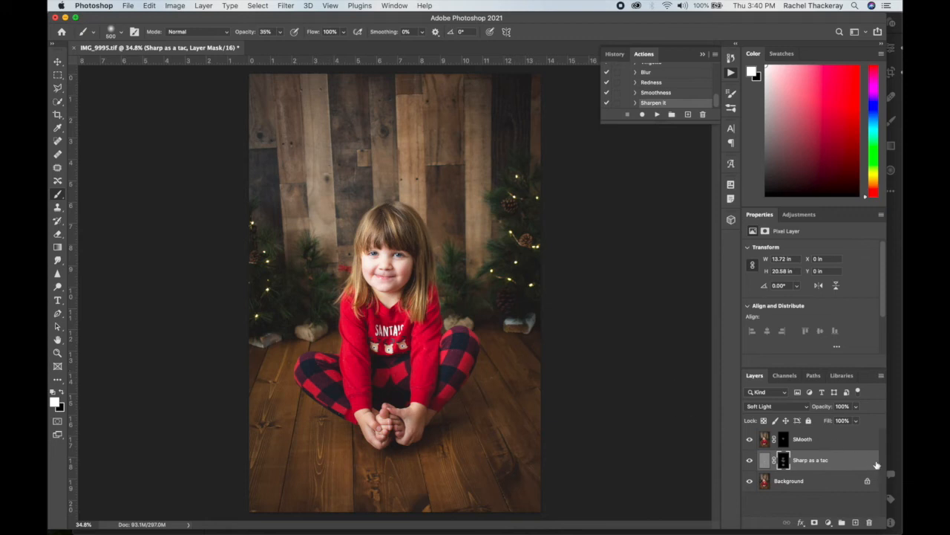
left_click(811, 482)
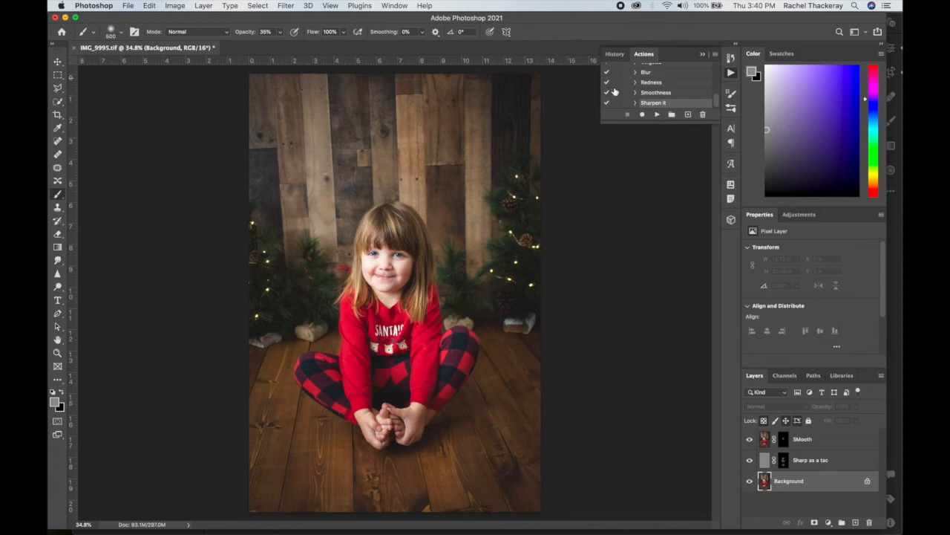
Create a new action named Vig in the Newborn Actions set and start recording it.
scroll(612, 85, "up", 5)
left_click(648, 79)
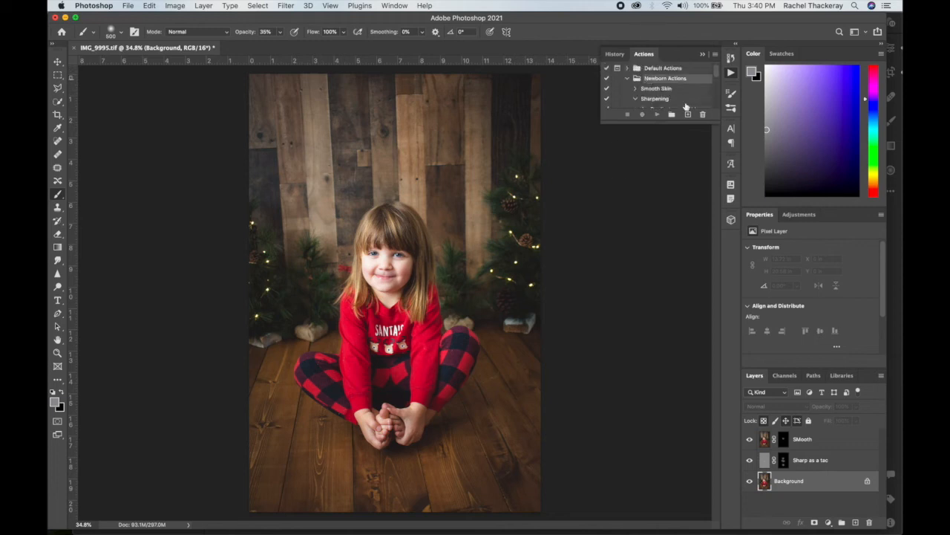
left_click(688, 114)
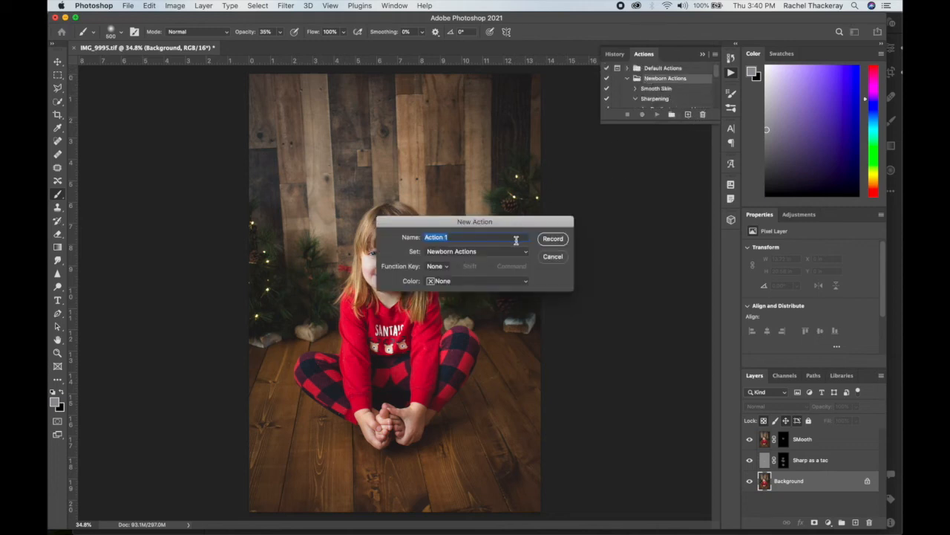
type("Vig")
left_click(553, 238)
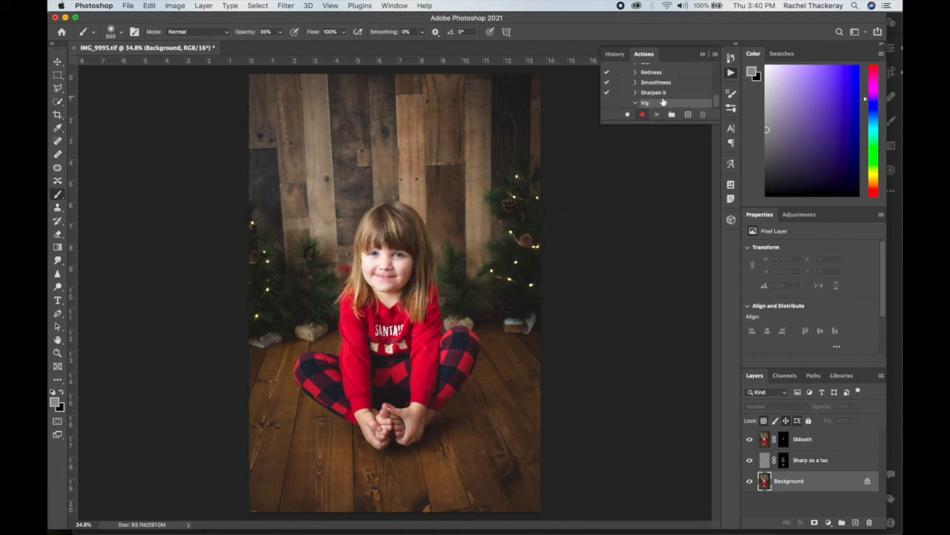
Duplicate the Background layer, choose the Rectangular Marquee tool and stop recording.
key("ctrl+j")
left_click(57, 74)
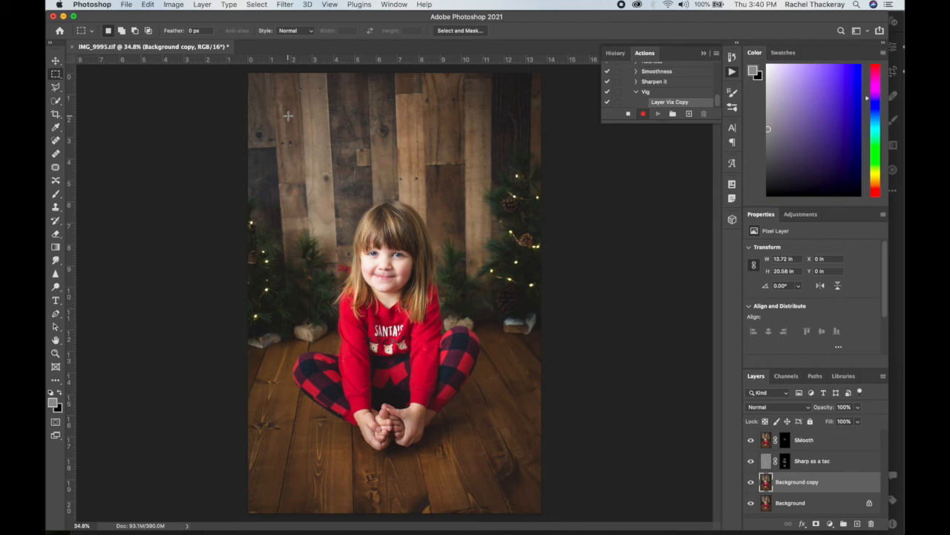
left_click(628, 113)
Delete the recorded Layer Via Copy step from the Vig action.
scroll(674, 100, "up", 1)
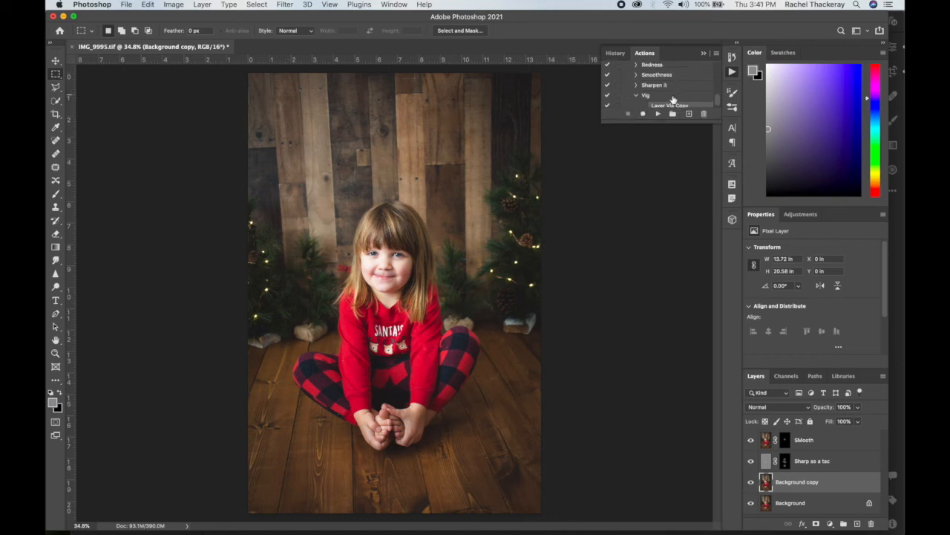
scroll(673, 102, "down", 1)
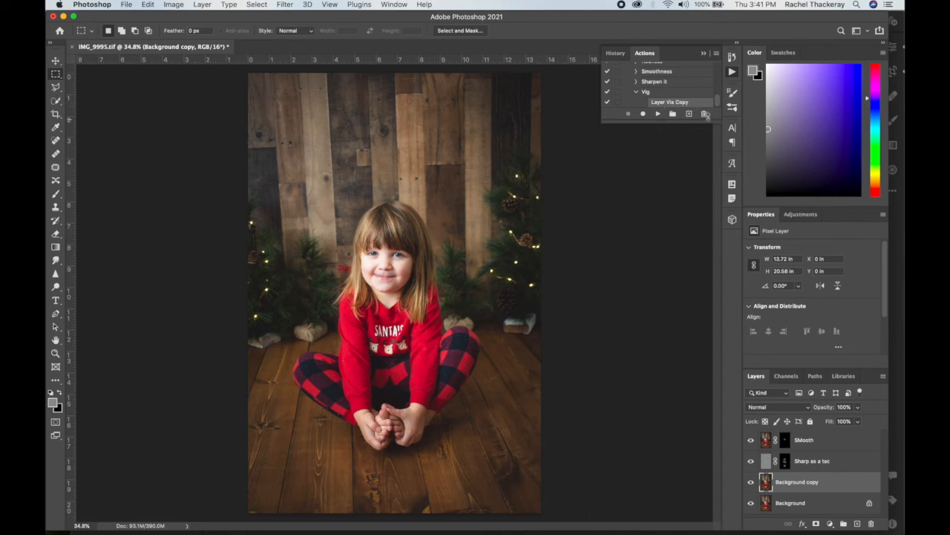
left_click(704, 113)
left_click(540, 186)
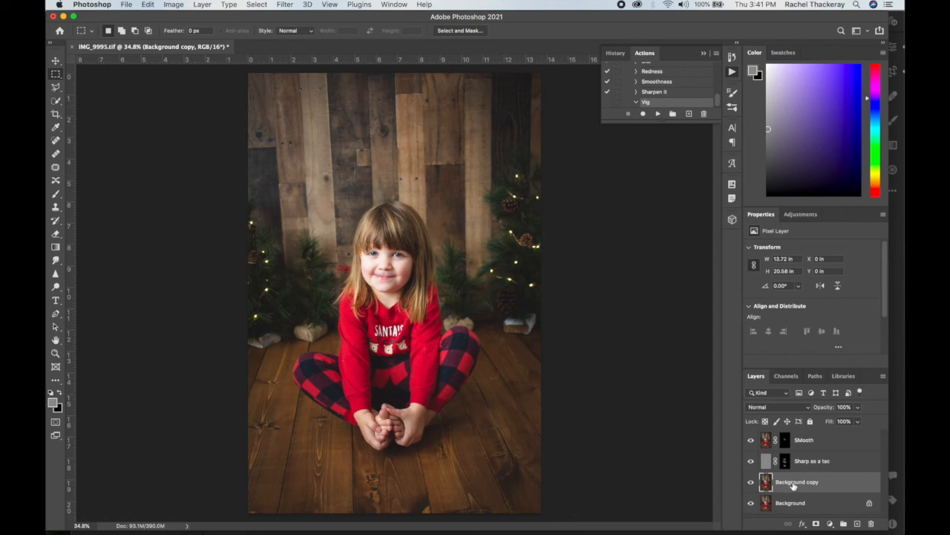
Select a rectangle about 11.3 by 18 in inside the photo's edges, resume recording Vig and feather the selection by 250 pixels.
left_click_drag(273, 99, 513, 484)
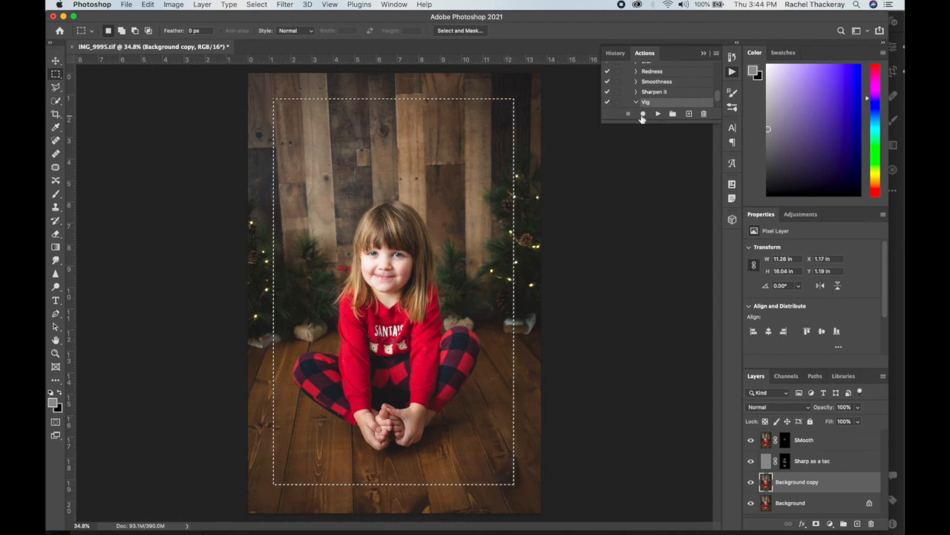
left_click(642, 113)
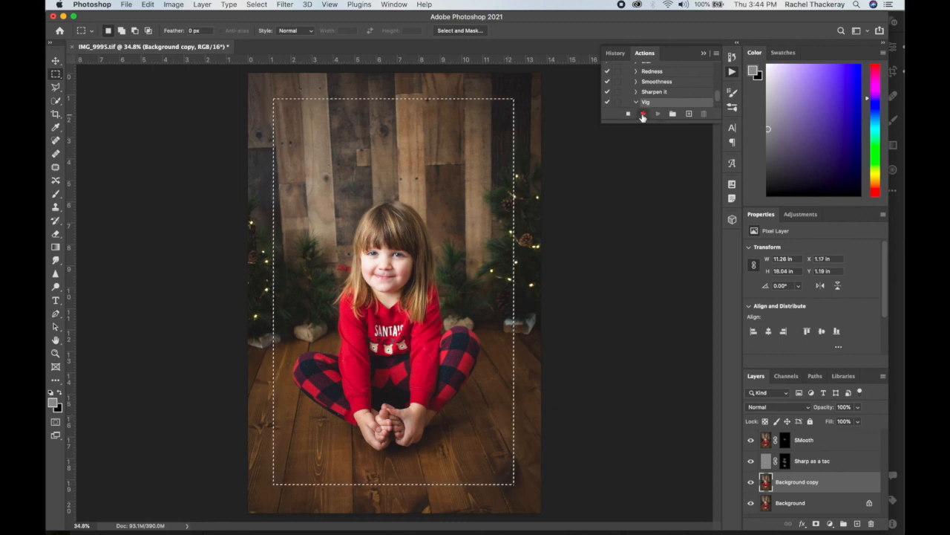
right_click(400, 101)
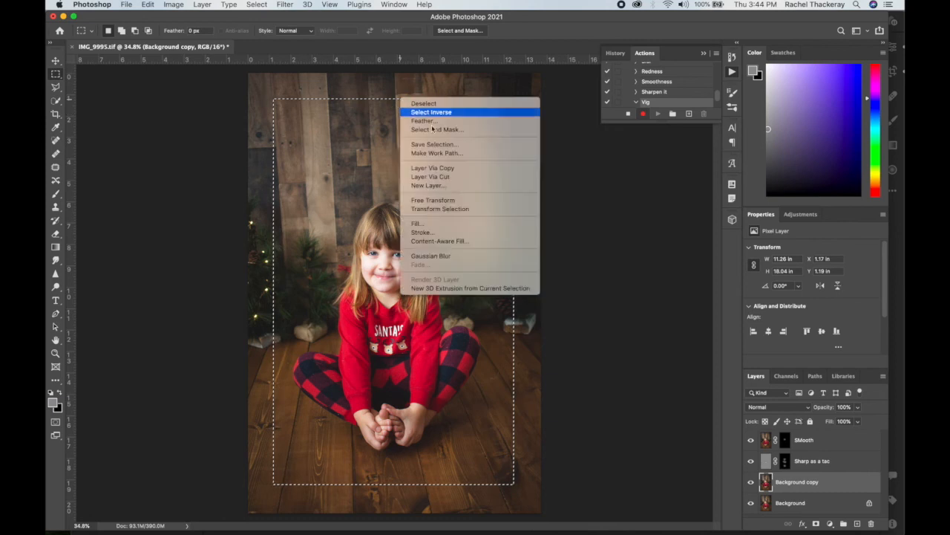
left_click(456, 121)
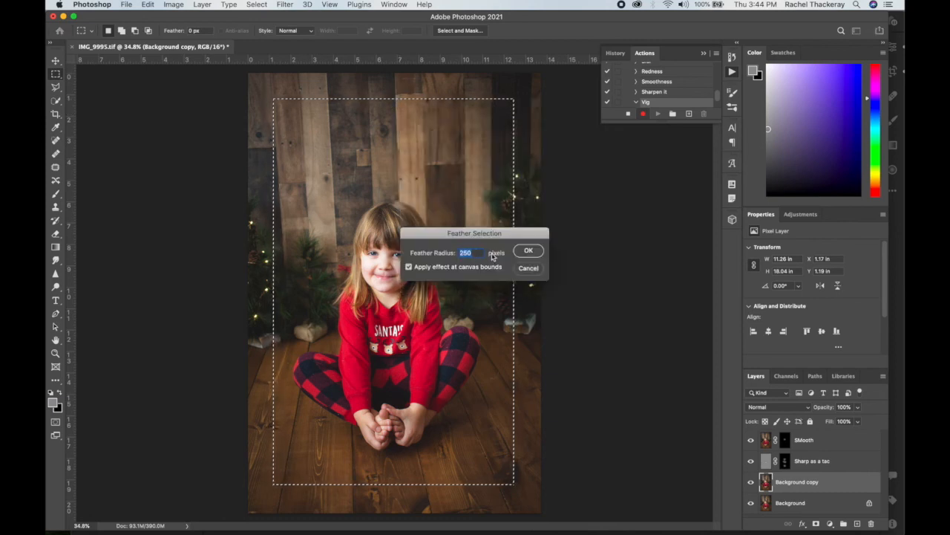
left_click(529, 250)
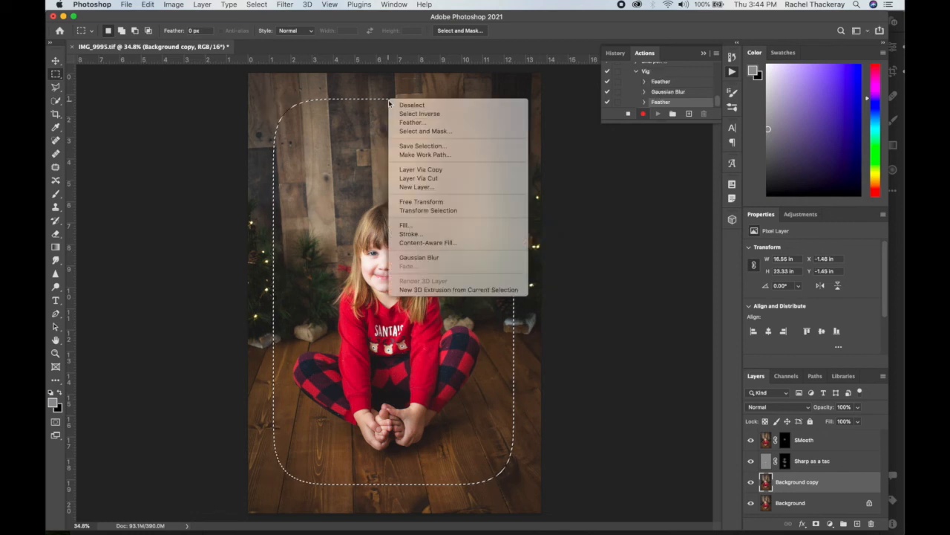
Invert the feathered selection and apply a Gaussian Blur with a 250-pixel radius to the Background copy layer.
left_click(449, 115)
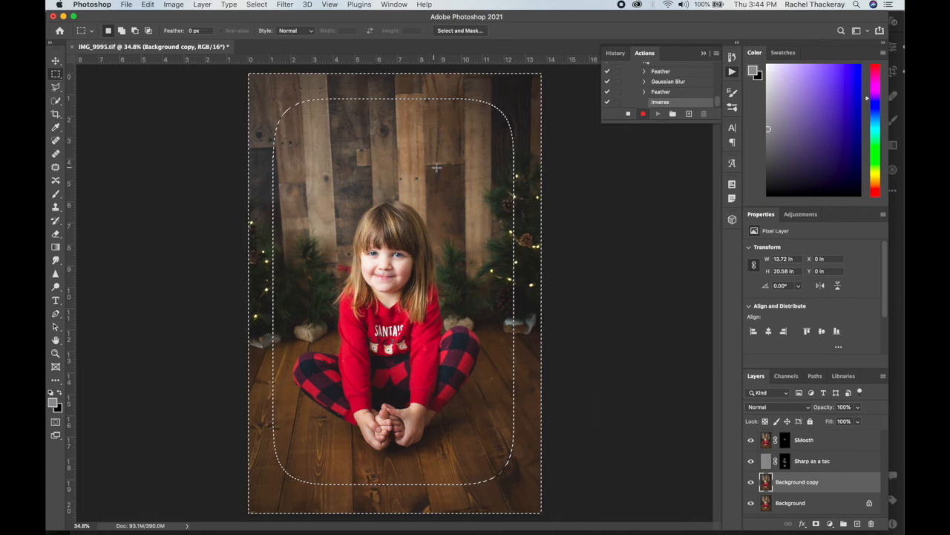
left_click(285, 5)
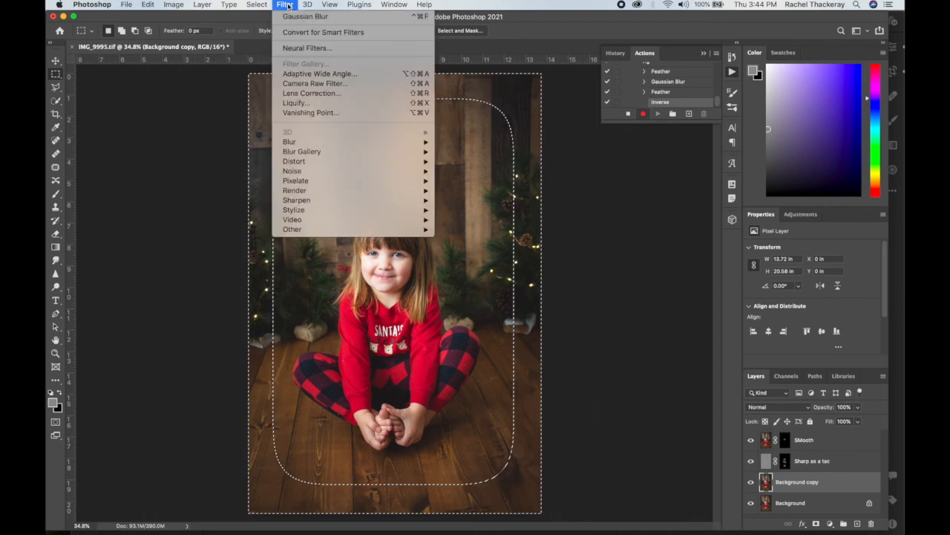
mouse_move(346, 142)
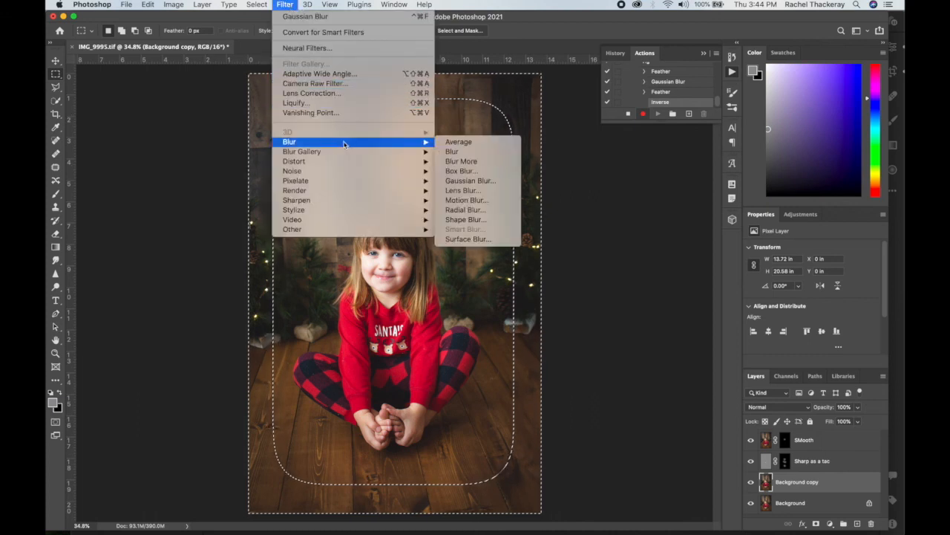
left_click(471, 181)
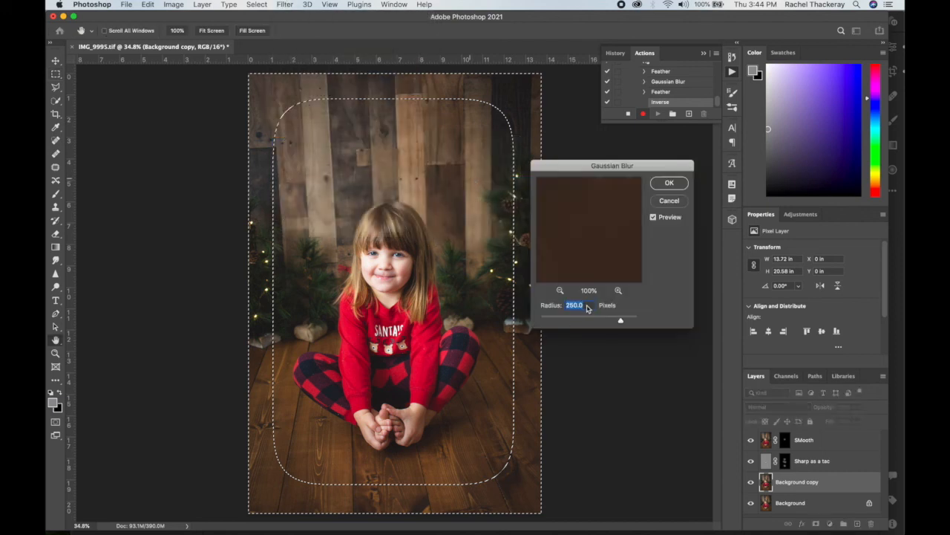
left_click(670, 184)
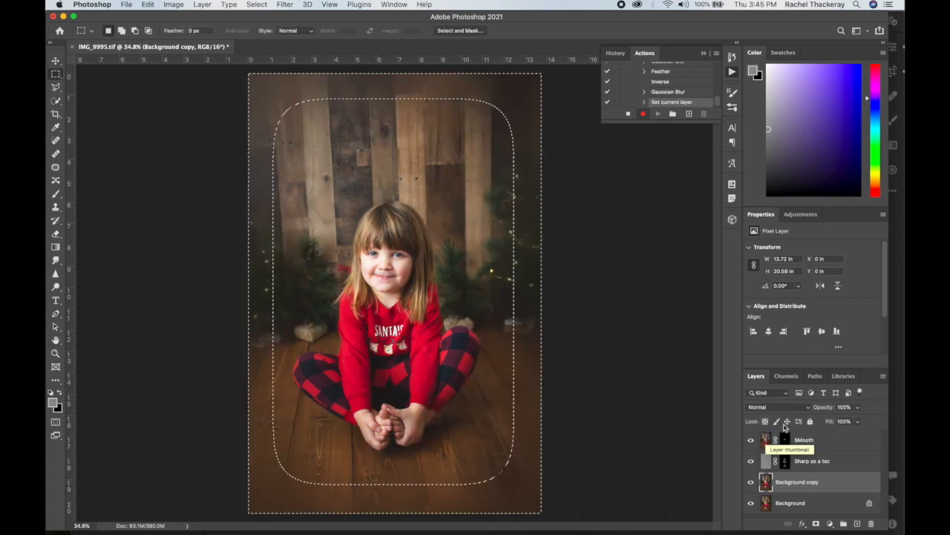
Finish recording Vig by adding a layer mask from the selection to the Background copy layer and setting its blend mode to Multiply.
left_click(798, 483)
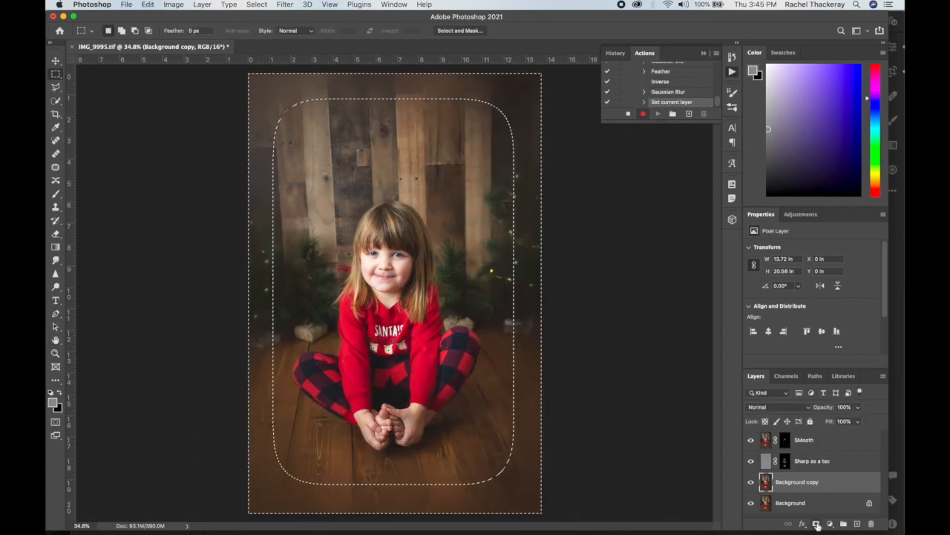
left_click(816, 524)
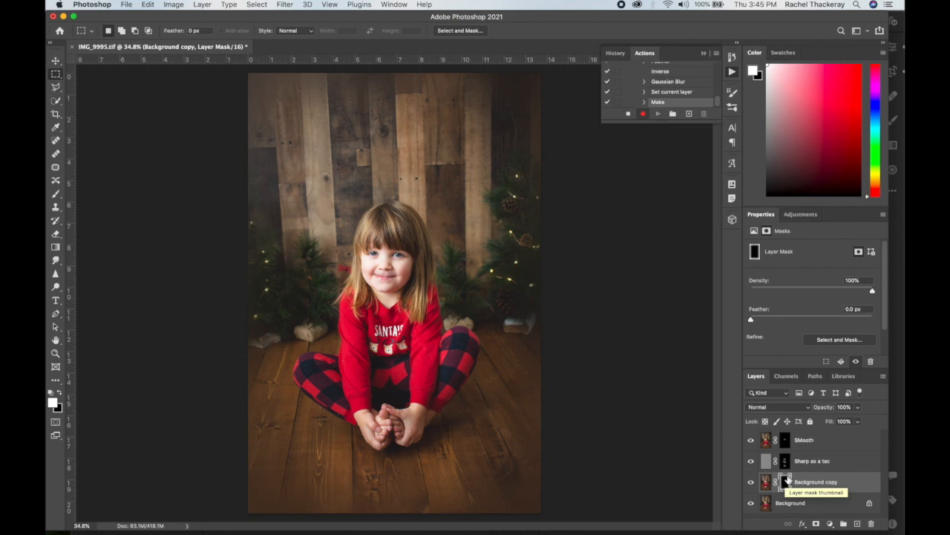
left_click(808, 409)
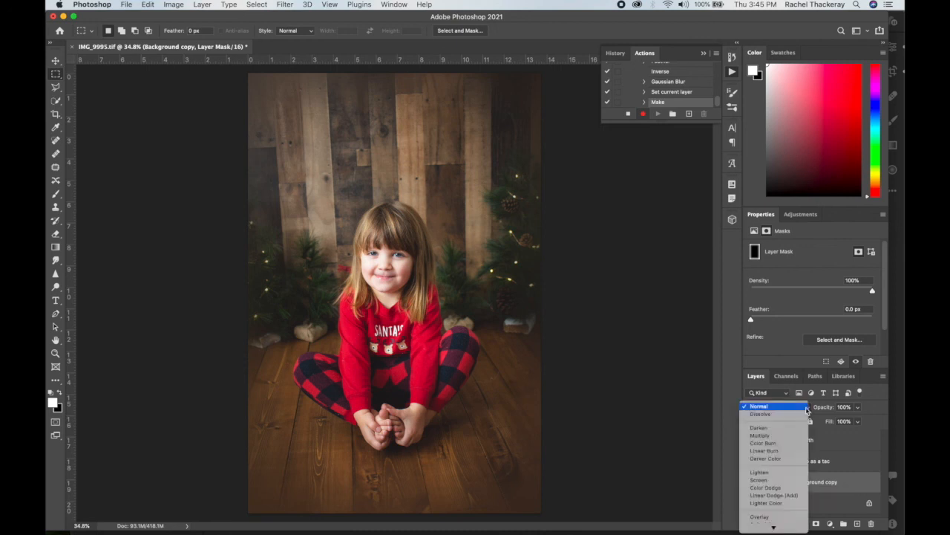
left_click(767, 437)
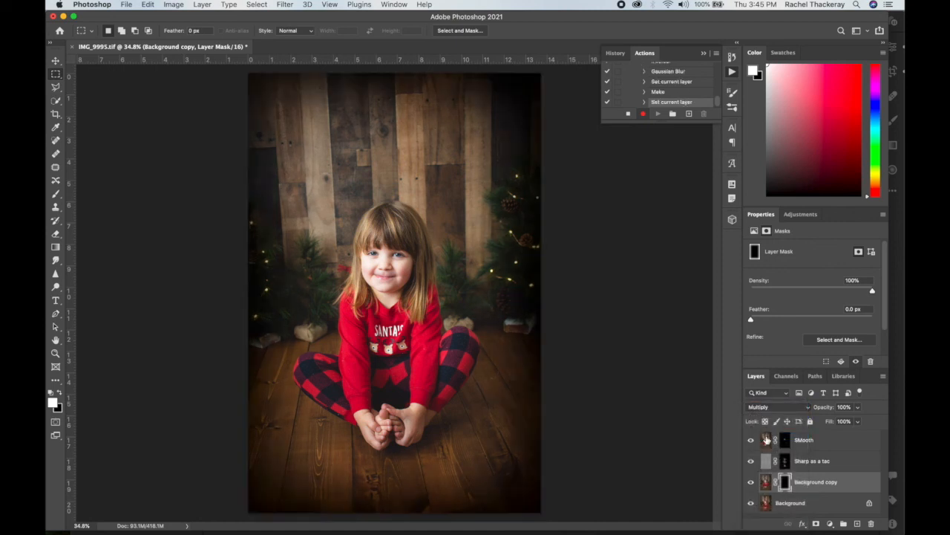
left_click(810, 407)
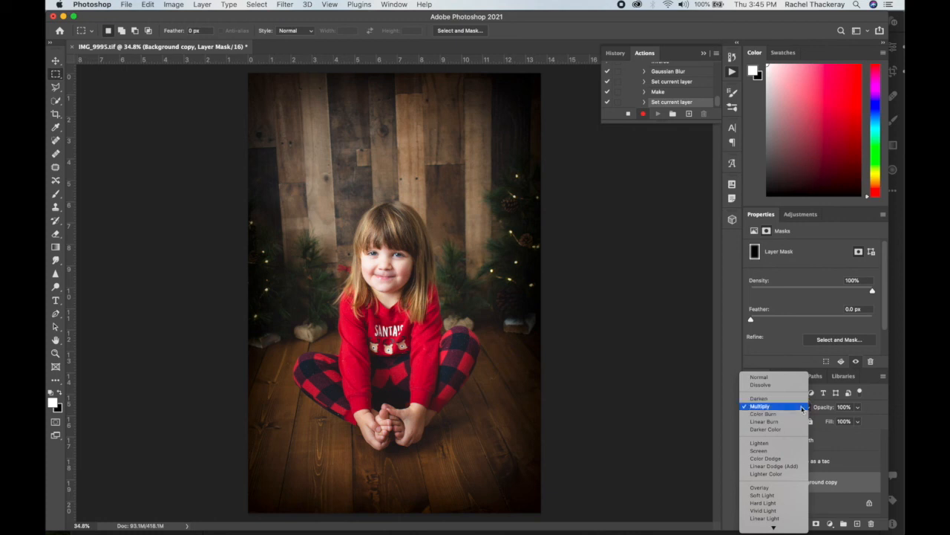
left_click(802, 407)
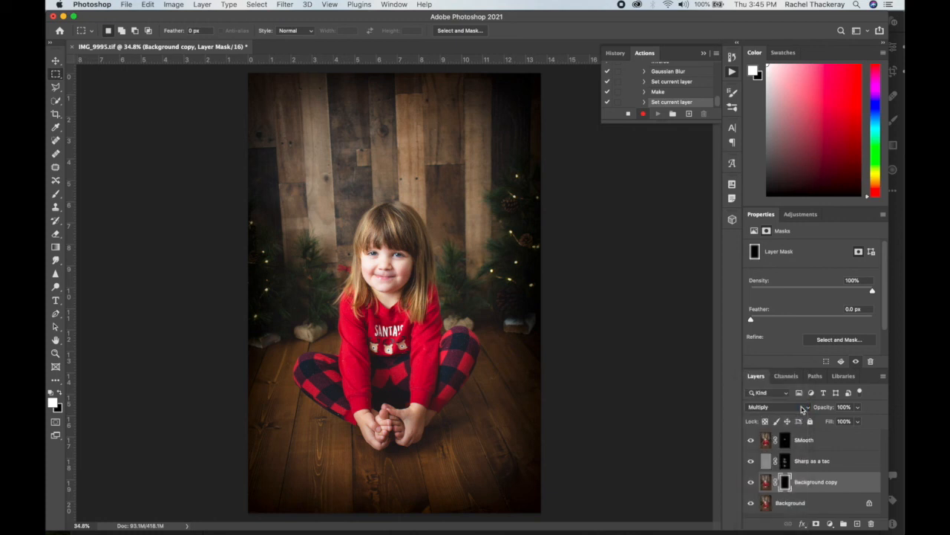
left_click(629, 113)
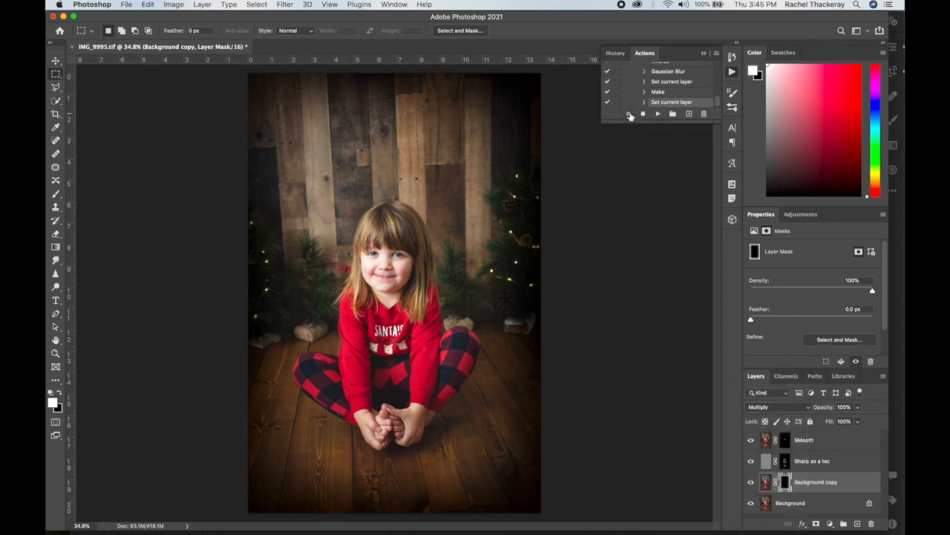
Try the Screen blend mode on the Background copy layer, and set it back to Multiply.
left_click(805, 407)
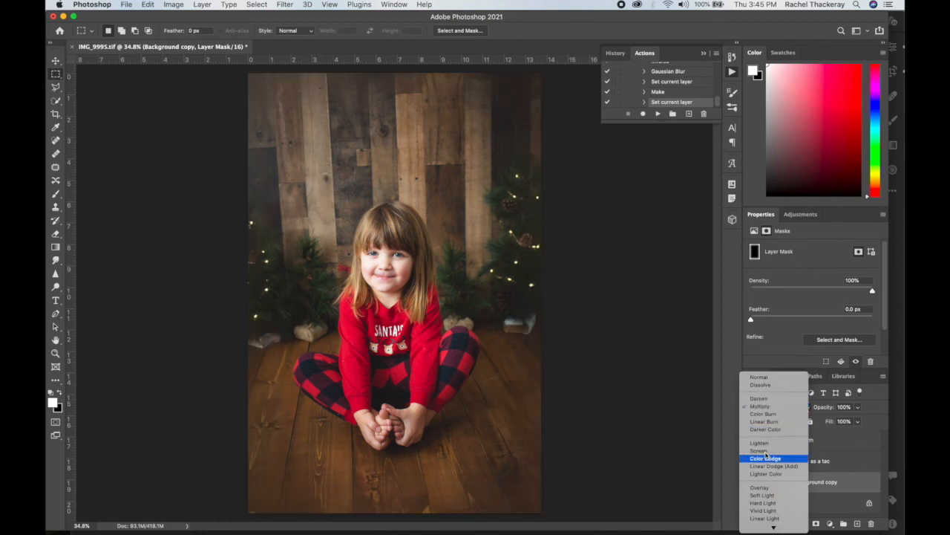
left_click(766, 453)
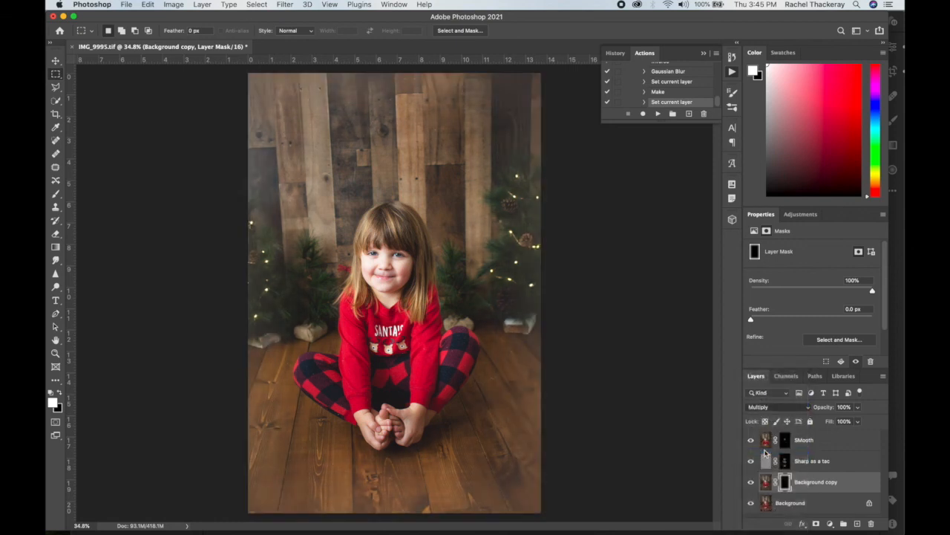
left_click(808, 410)
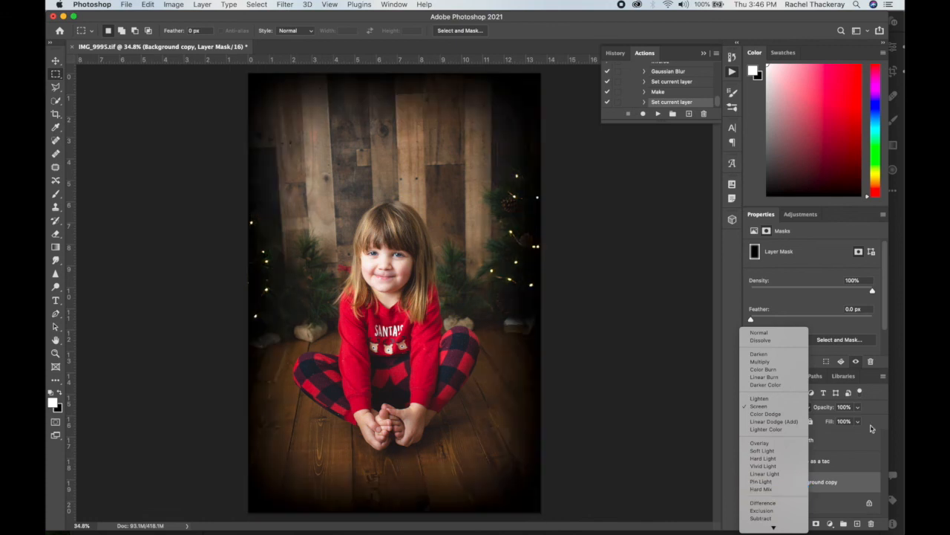
left_click(771, 407)
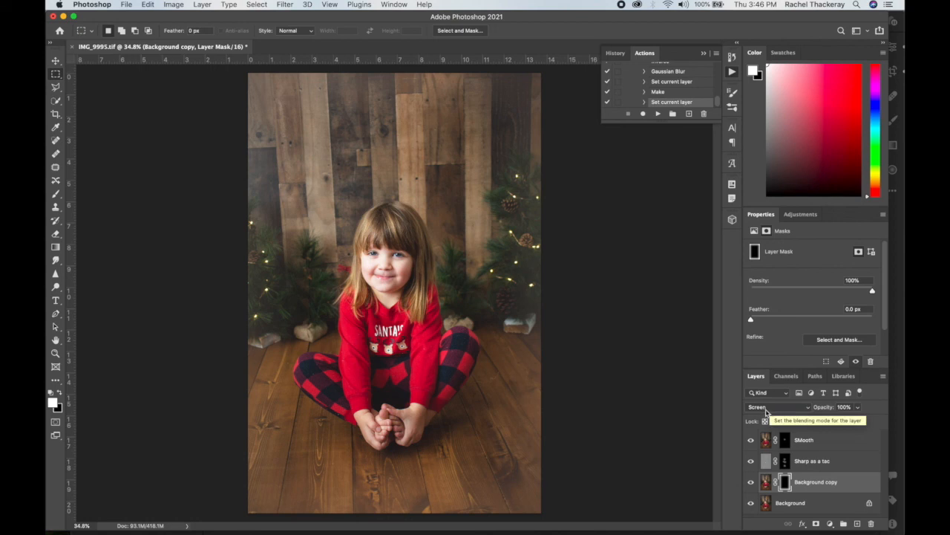
left_click(808, 408)
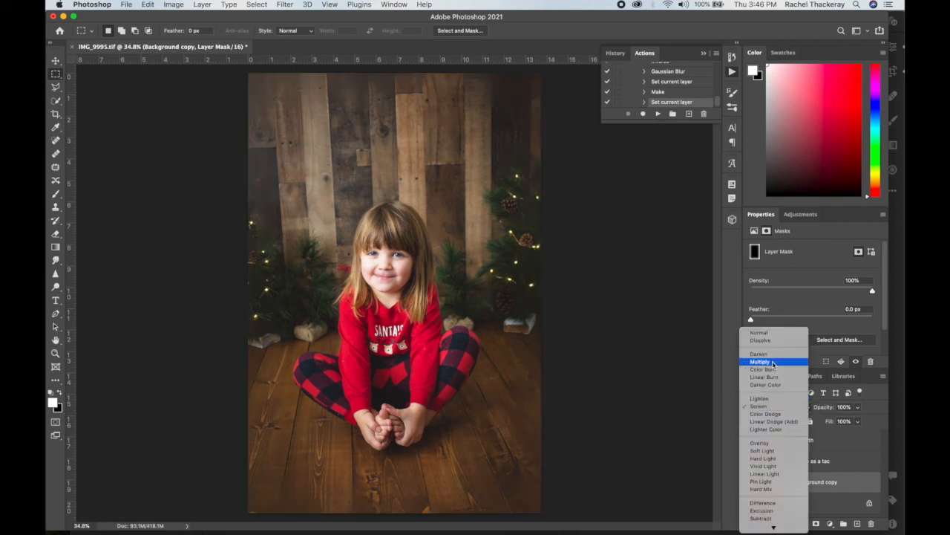
left_click(775, 362)
Reduce the opacity of the Background copy vignette layer to 50%.
left_click_drag(858, 407, 836, 423)
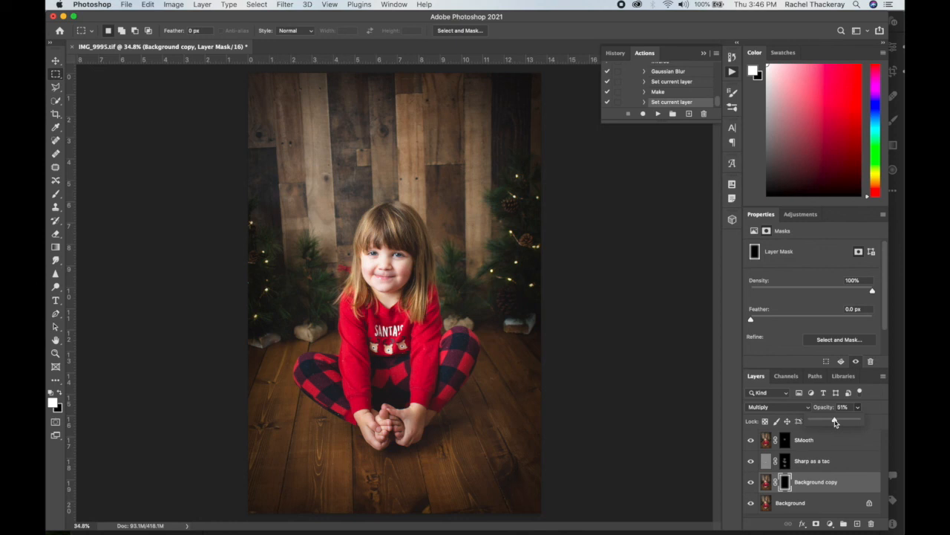
left_click_drag(835, 423, 830, 422)
left_click_drag(830, 422, 844, 423)
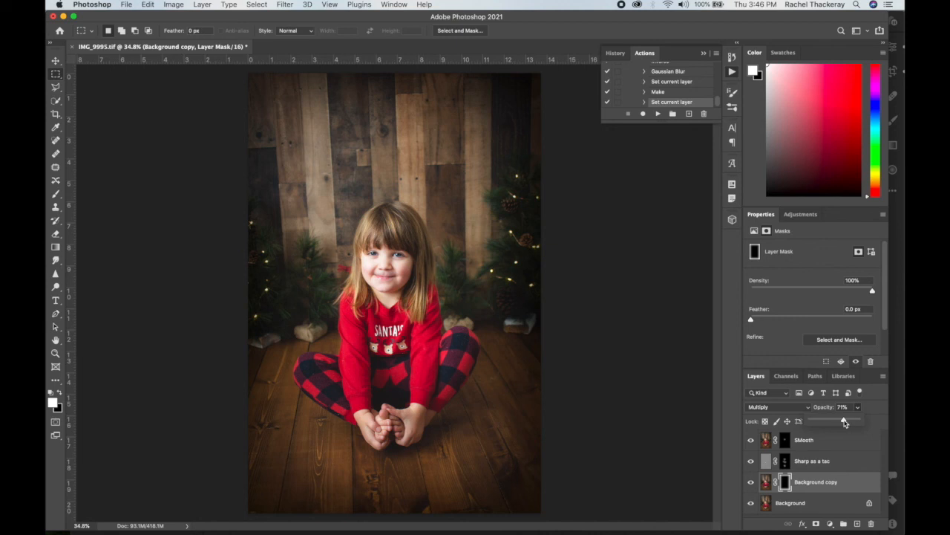
left_click_drag(844, 423, 832, 421)
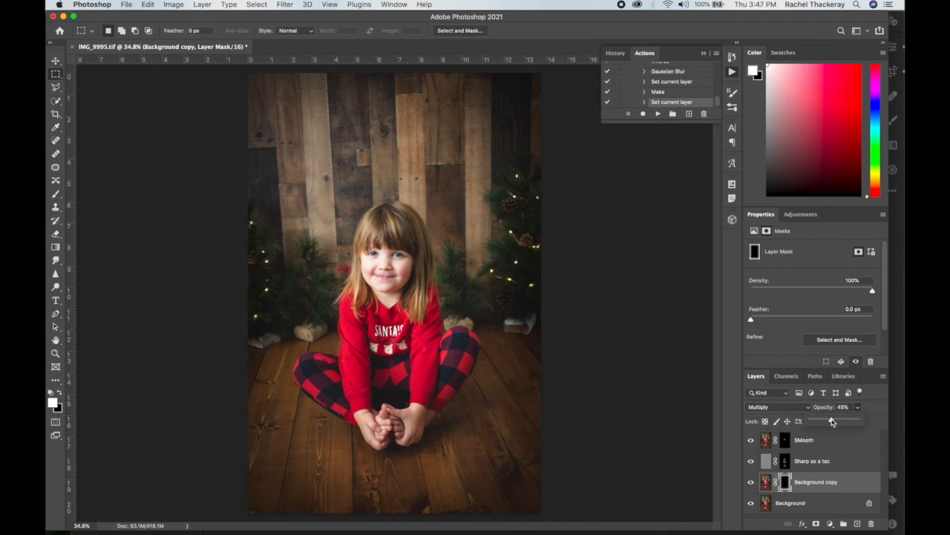
left_click_drag(832, 421, 834, 421)
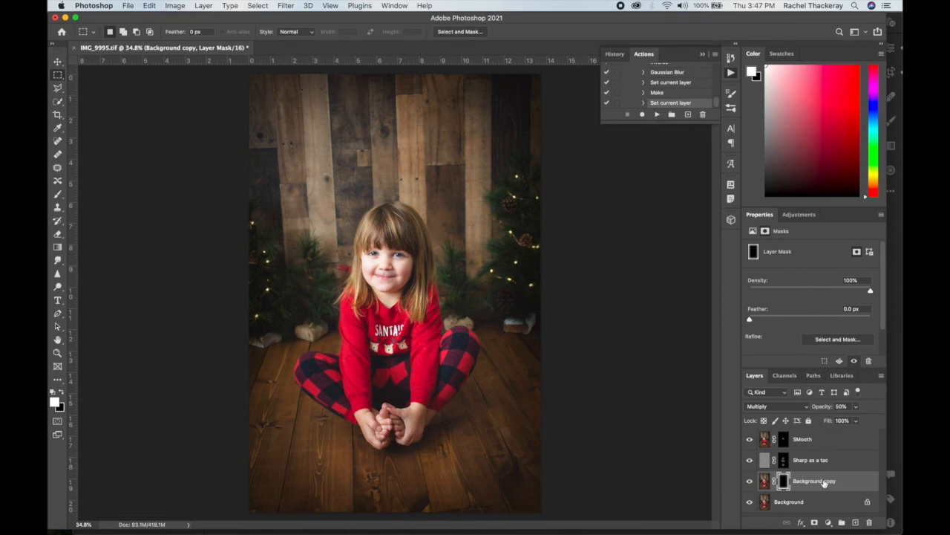